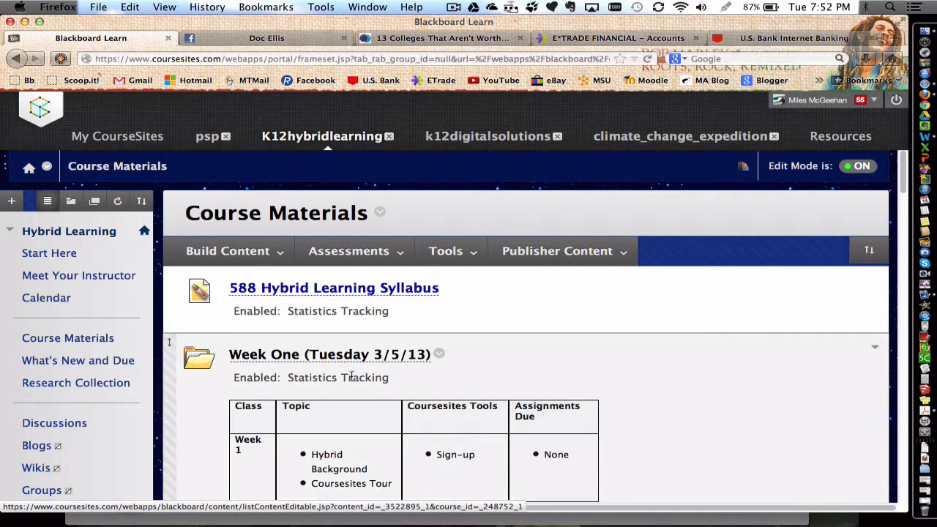
# Step: Open the copy settings for the Week One (Tuesday 3/5/13) folder and view the destination folders available in Hybrid Learning
pyautogui.scroll(-3, 352, 377)
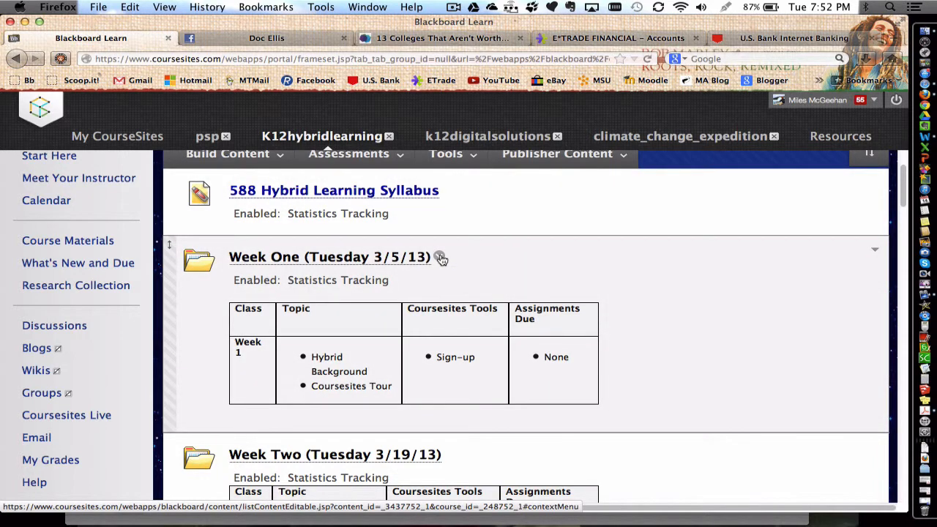
pyautogui.click(441, 258)
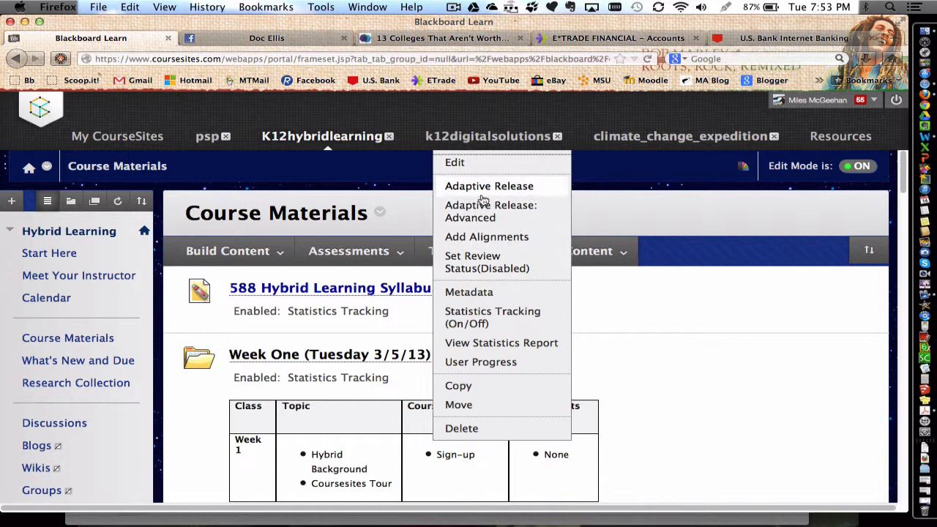
pyautogui.click(479, 388)
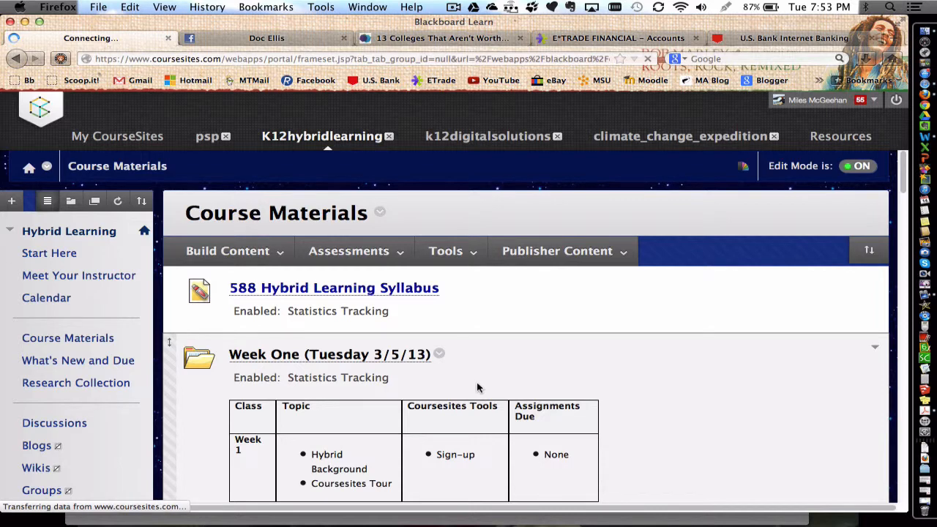
pyautogui.scroll(-3, 478, 387)
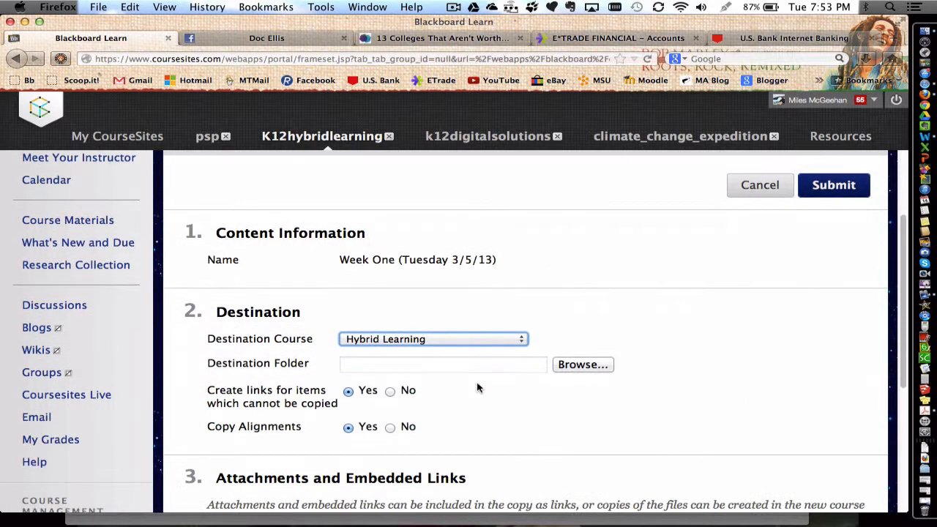
pyautogui.scroll(-2, 477, 387)
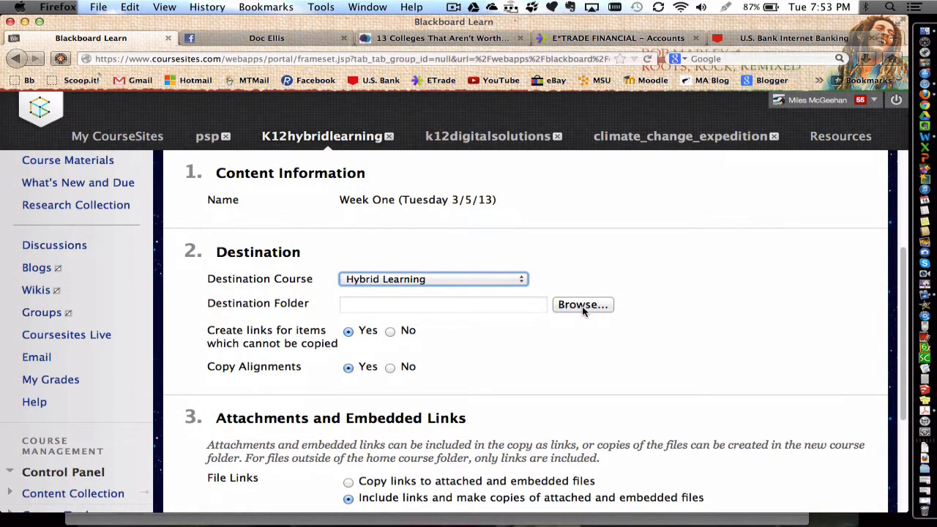
pyautogui.click(582, 306)
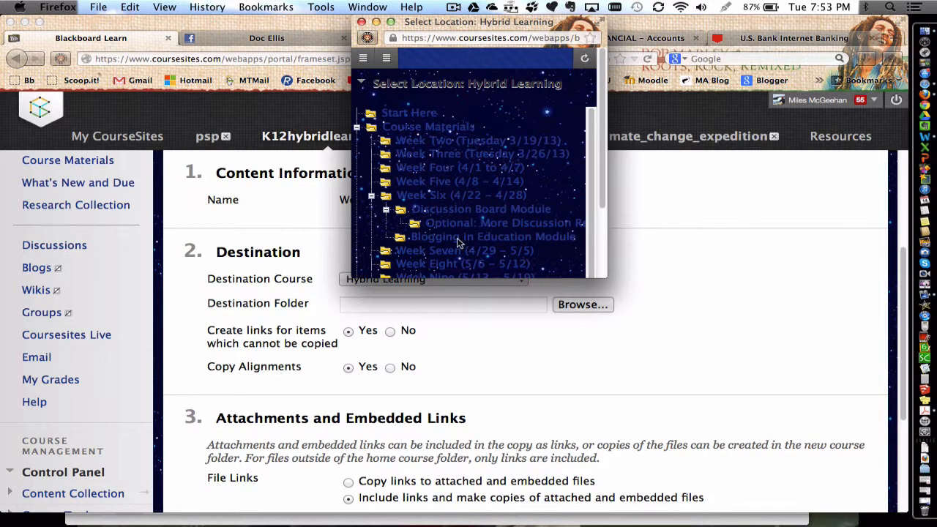
pyautogui.click(361, 22)
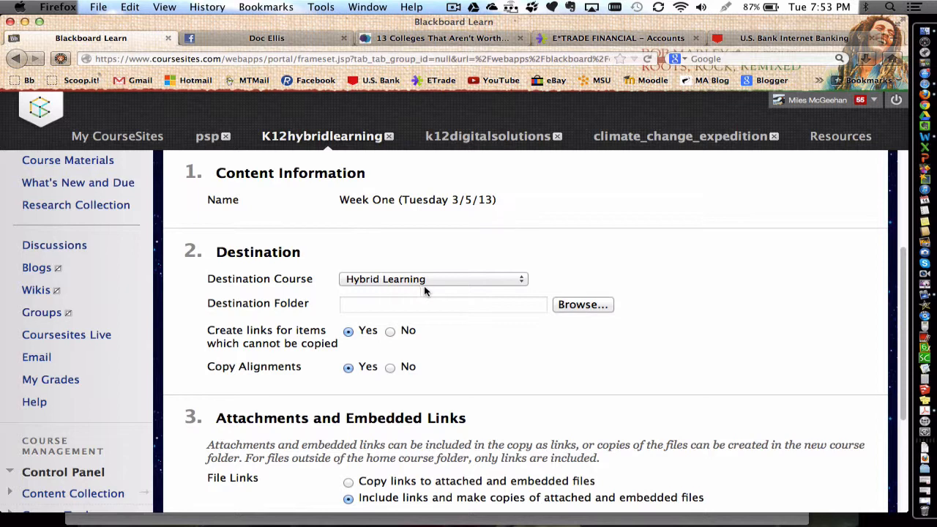
# Step: Choose VSSA Chemistry as the destination course for the Week One copy, review the remaining options, and cancel the copy
pyautogui.click(925, 285)
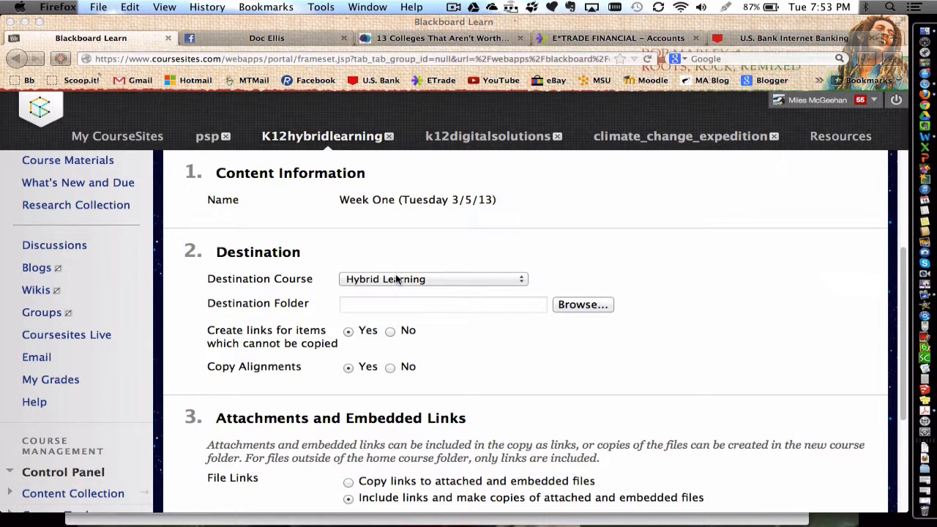
pyautogui.click(431, 278)
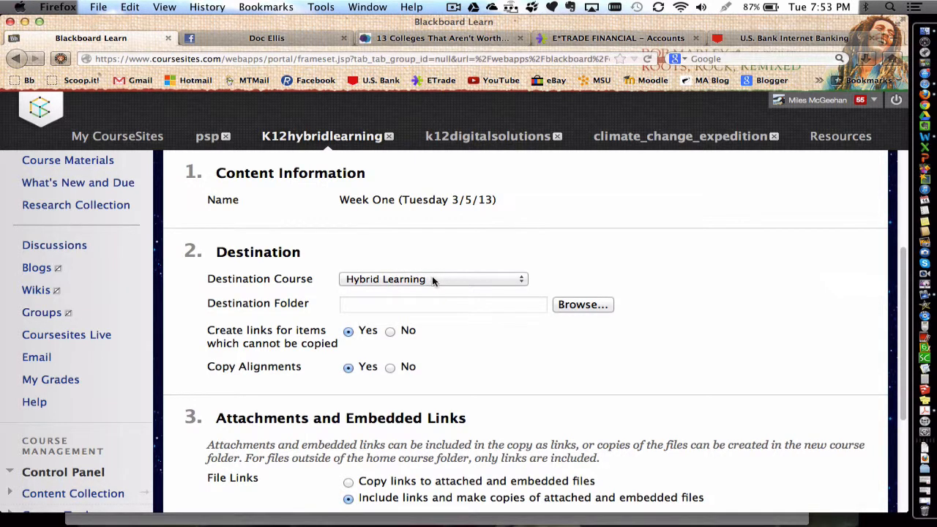
pyautogui.click(433, 279)
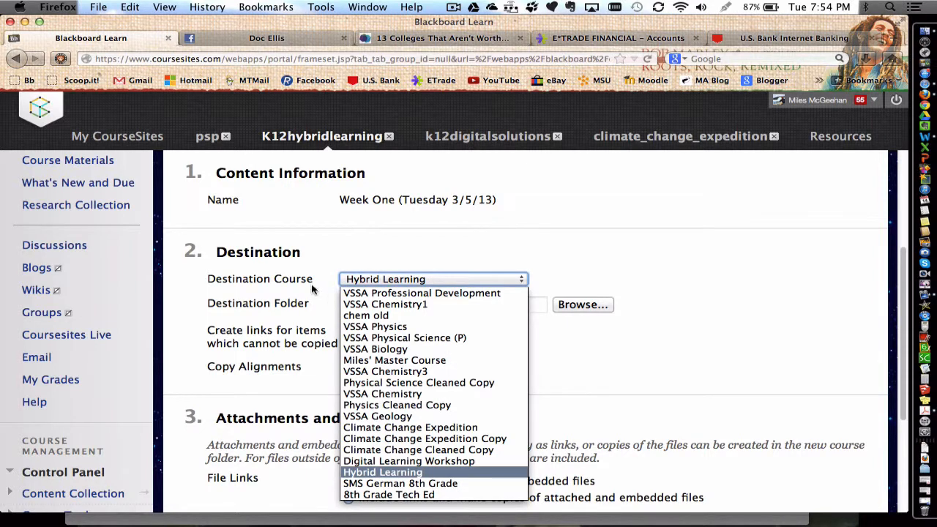
pyautogui.click(412, 395)
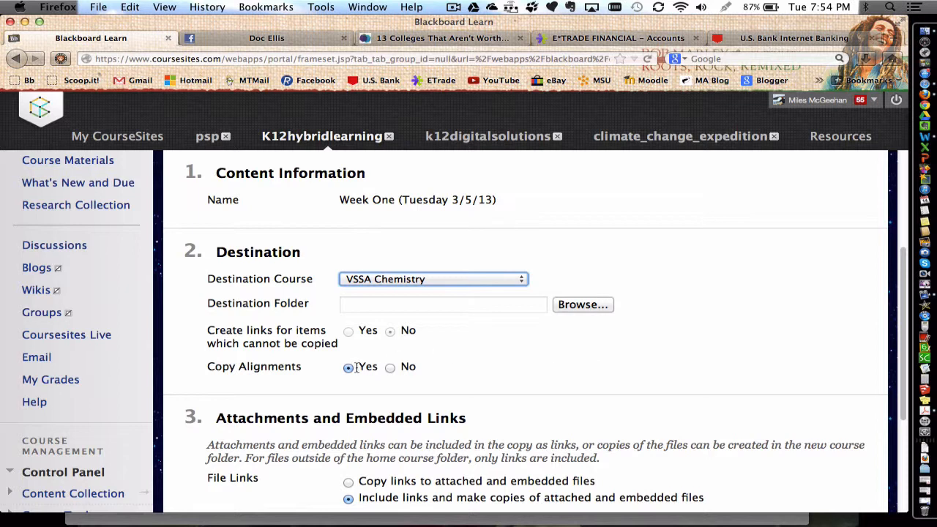
pyautogui.scroll(-3, 383, 357)
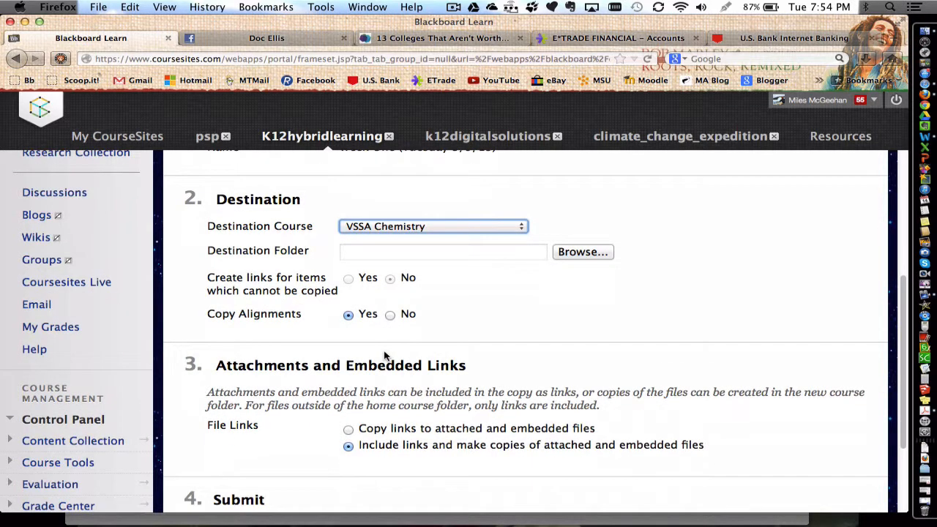
pyautogui.scroll(-3, 384, 356)
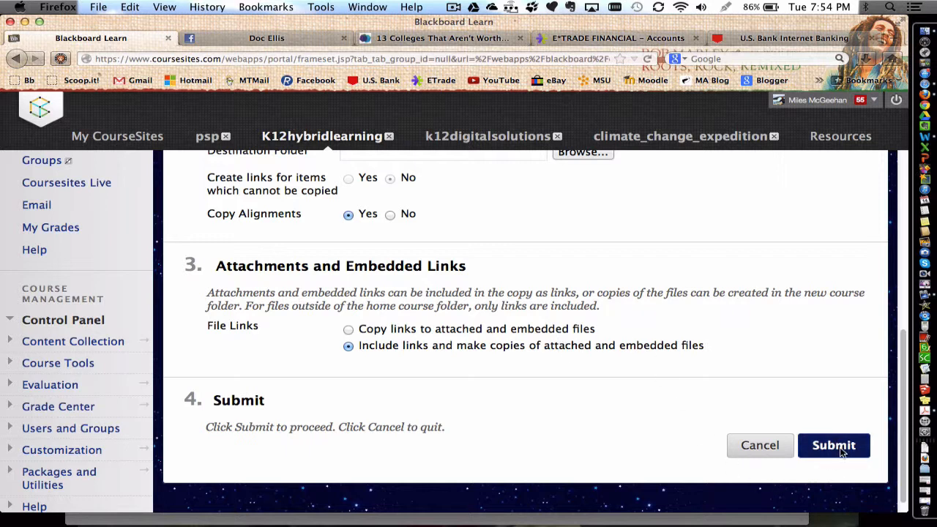
pyautogui.click(766, 451)
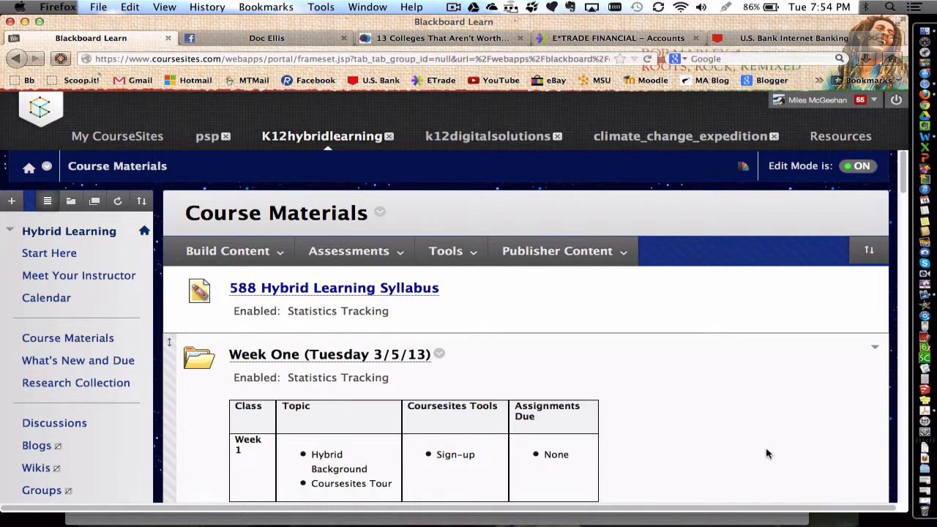
# Step: Open the Week Two (Tuesday 3/19/13) folder in Course Materials and find the Exemplar Course Design item
pyautogui.scroll(-5, 767, 454)
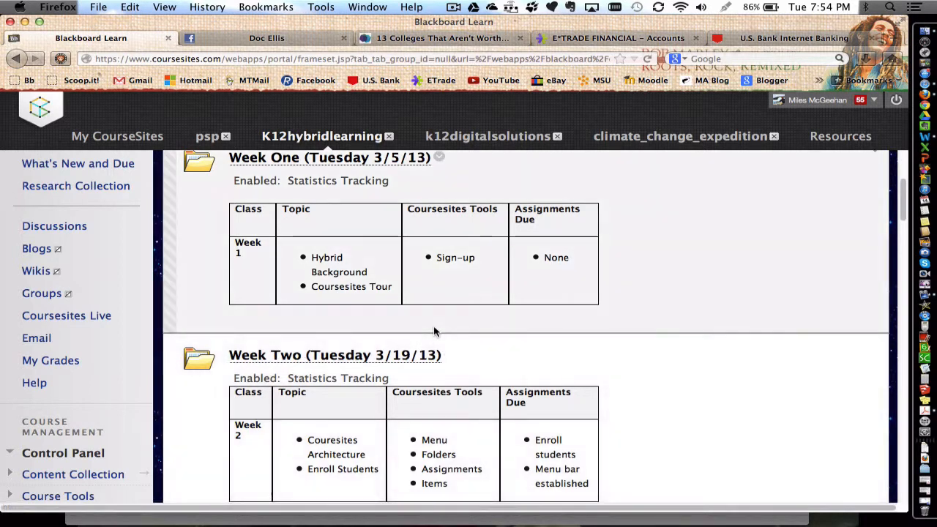
pyautogui.click(397, 355)
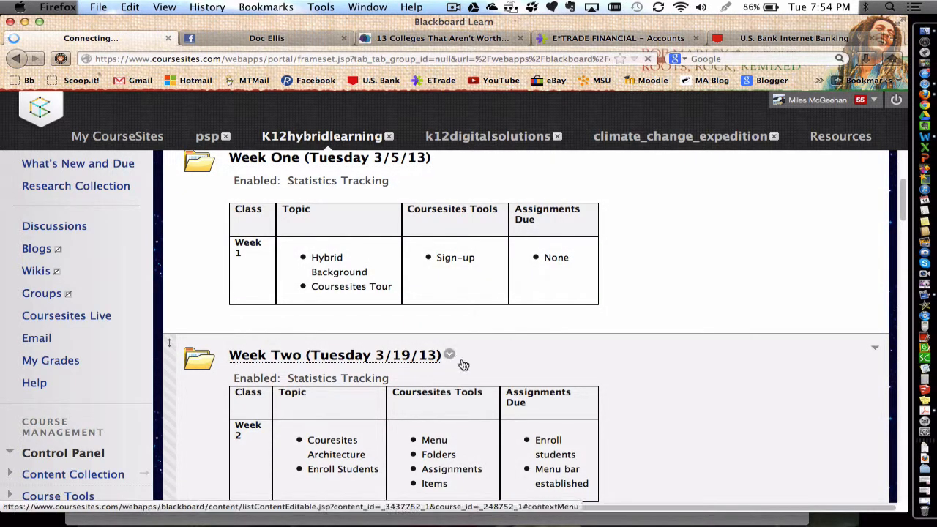
pyautogui.scroll(-2, 506, 410)
pyautogui.scroll(-2, 505, 410)
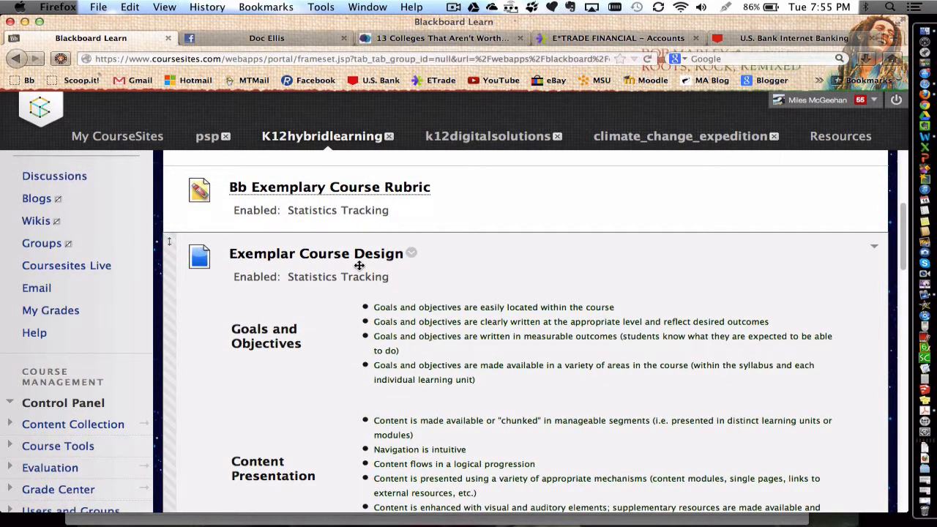
# Step: Start moving the Exemplar Course Design item, view the Hybrid Learning destination folders, and cancel the move
pyautogui.click(413, 254)
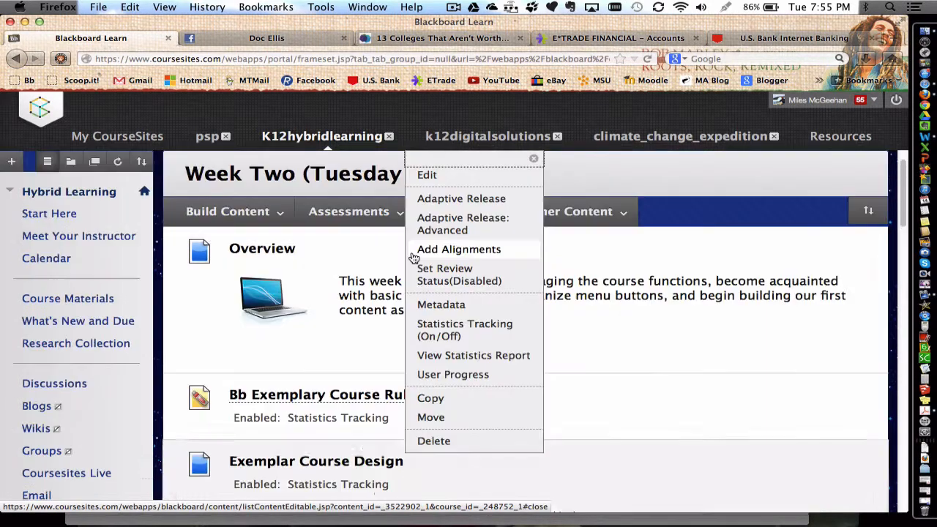
pyautogui.click(431, 417)
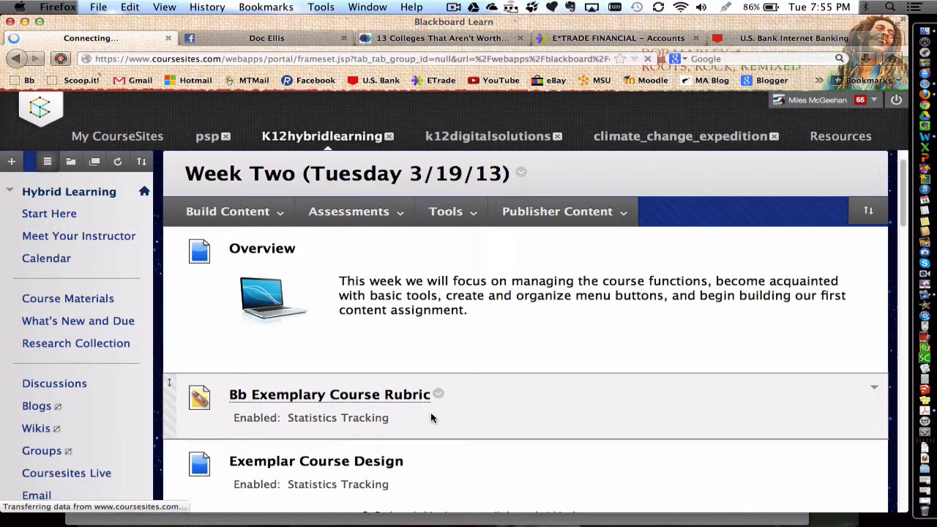
pyautogui.scroll(-3, 513, 415)
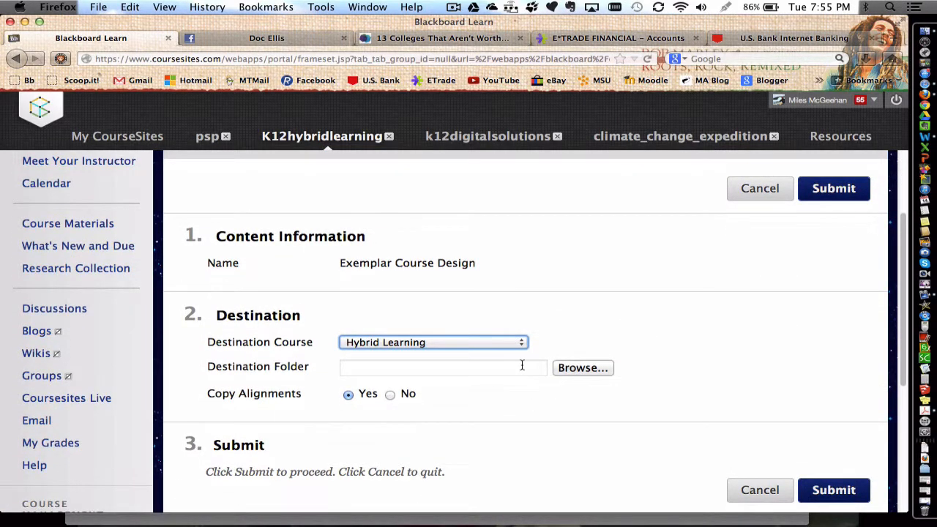
pyautogui.click(576, 372)
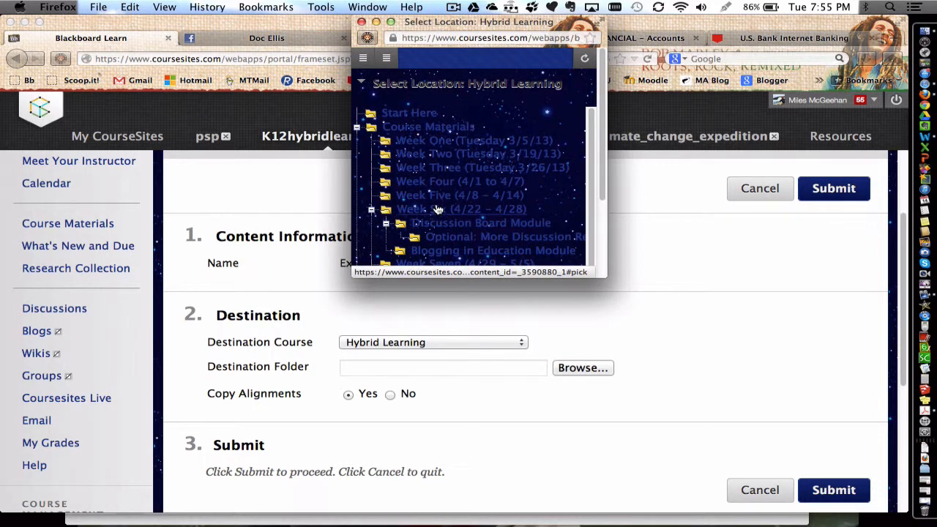
pyautogui.click(361, 22)
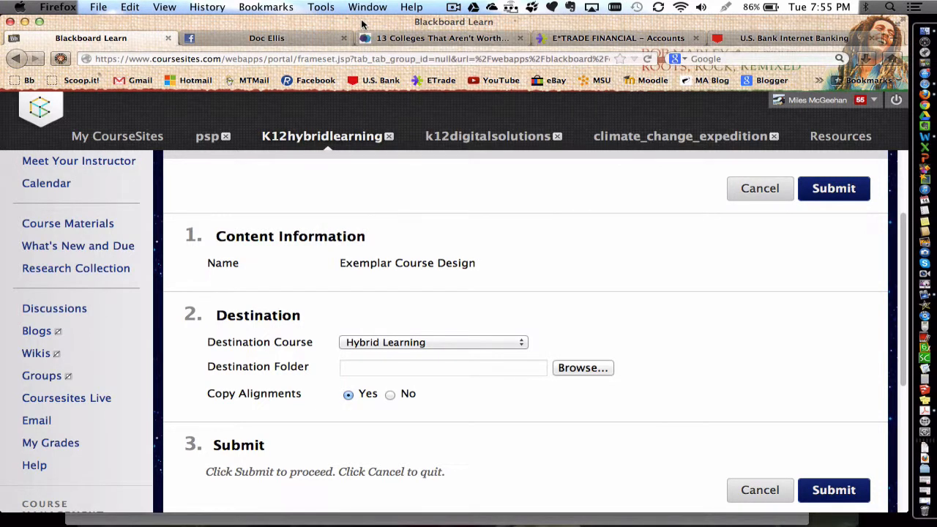
pyautogui.click(736, 189)
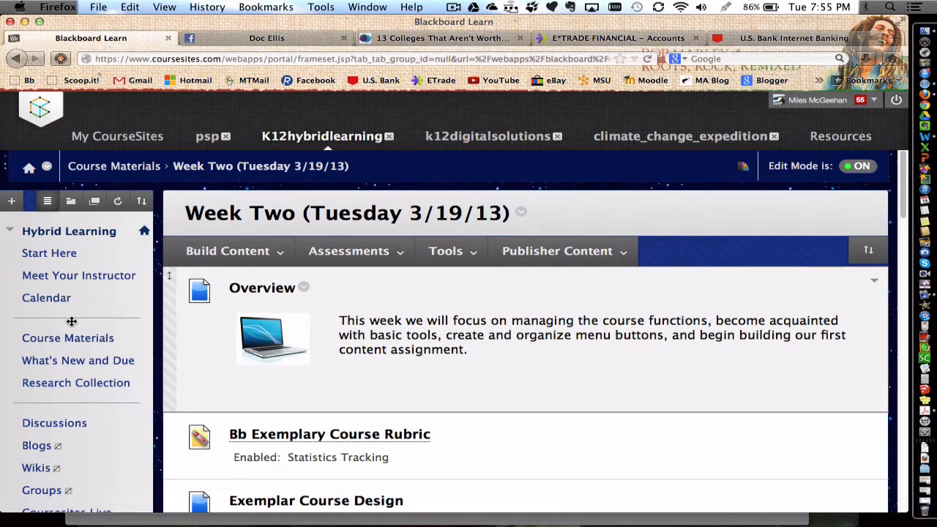
# Step: Open the course's user list and start an invitation for users to join the course
pyautogui.scroll(-8, 71, 321)
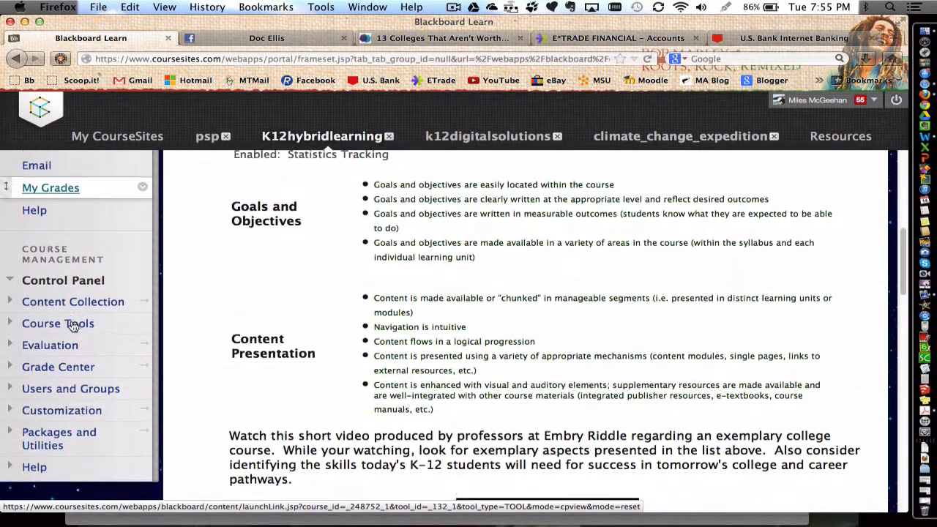
pyautogui.scroll(-1, 73, 326)
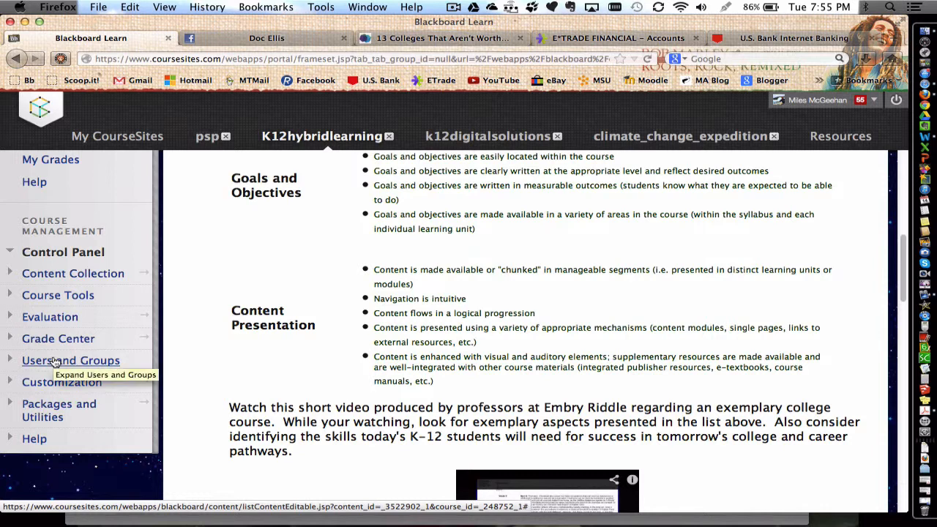
pyautogui.click(55, 360)
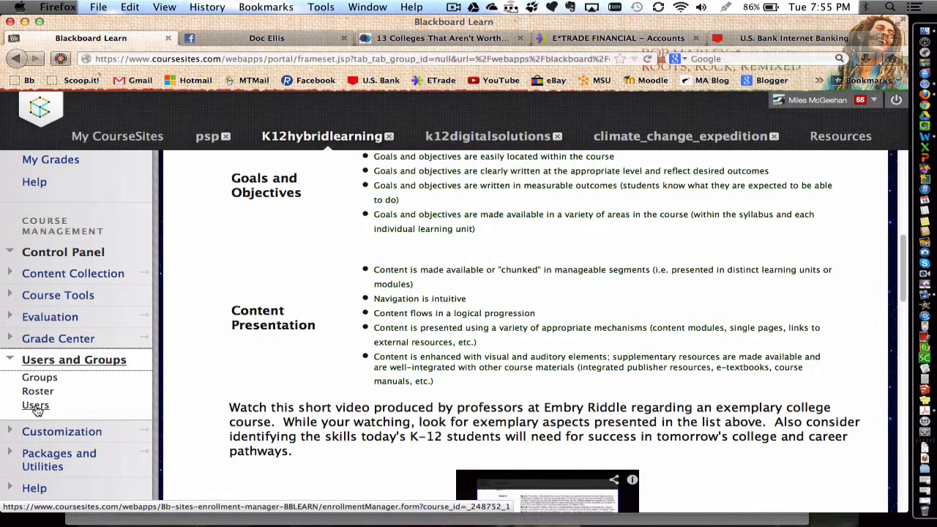
pyautogui.click(35, 406)
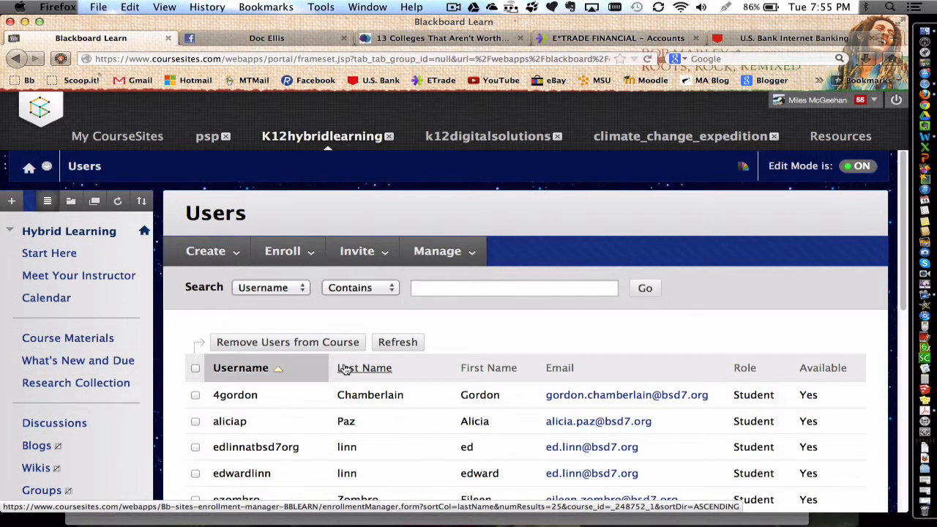
pyautogui.click(372, 252)
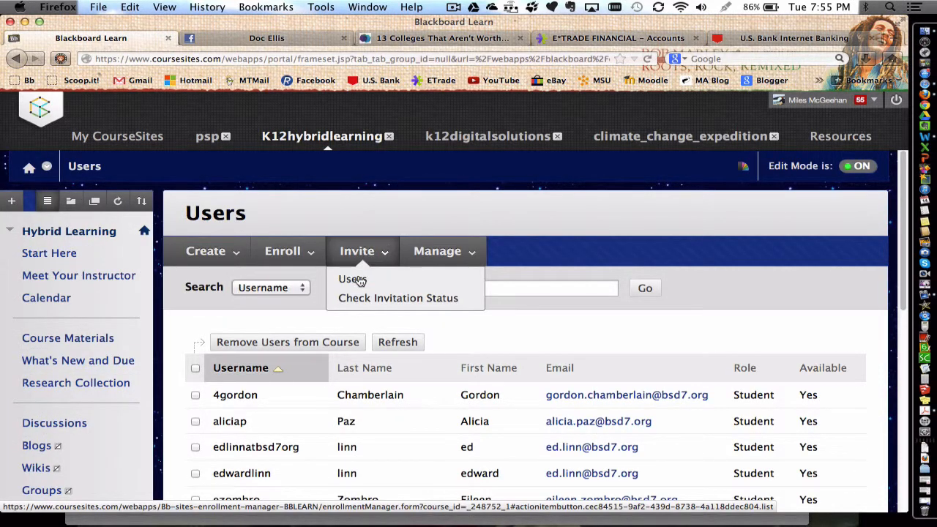
pyautogui.click(359, 280)
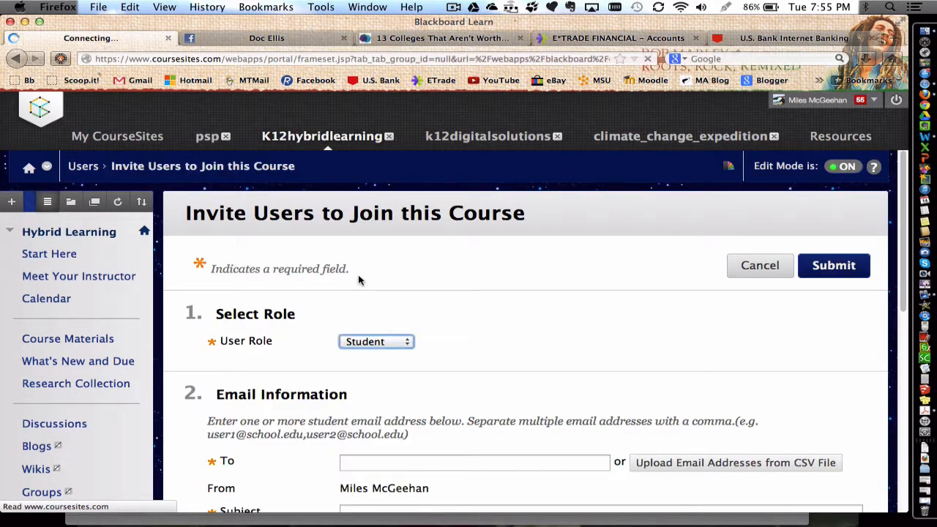
# Step: Set the invitation's user role to Instructor, activate the recipient field, and review the rest of the invitation form
pyautogui.scroll(-4, 359, 278)
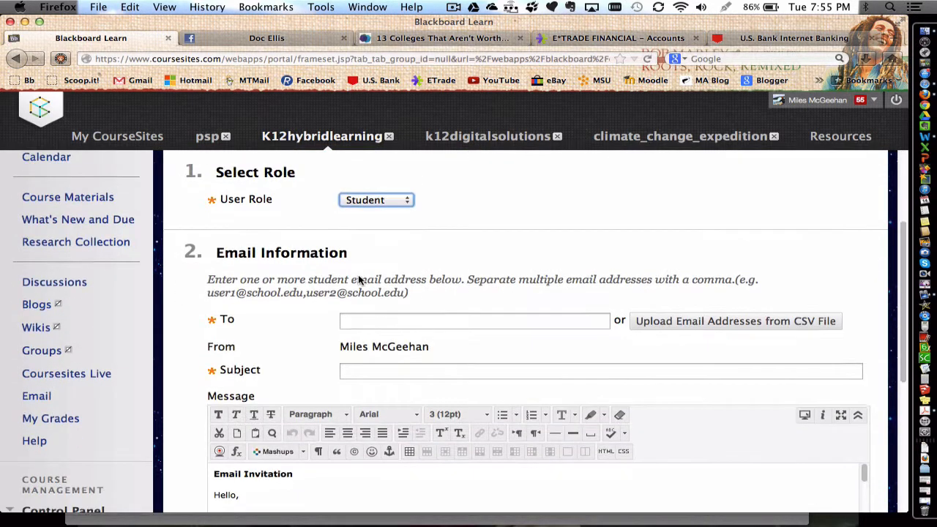
pyautogui.click(359, 203)
pyautogui.click(385, 224)
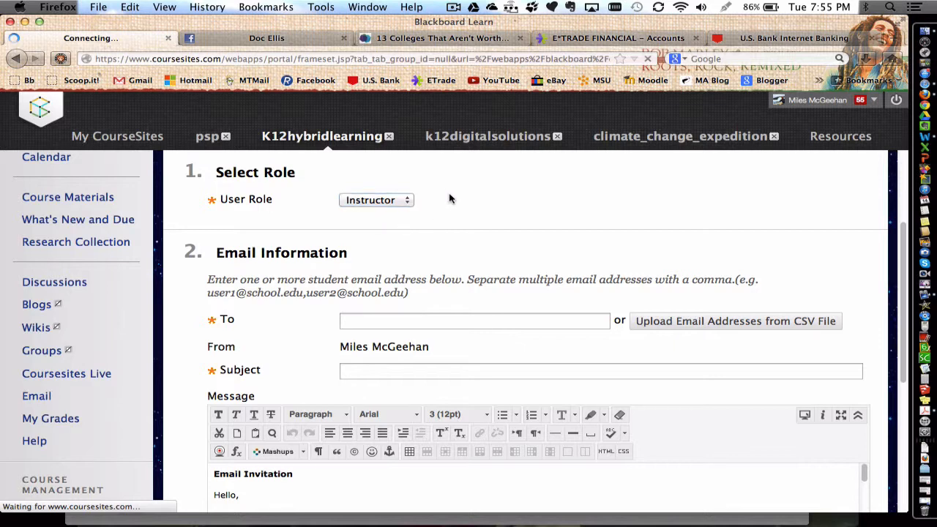
pyautogui.scroll(-7, 450, 198)
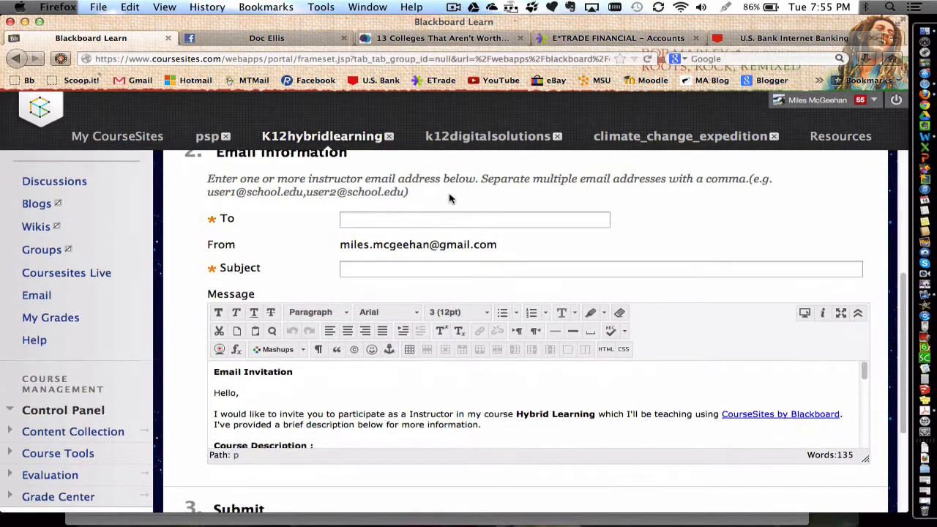
pyautogui.click(355, 216)
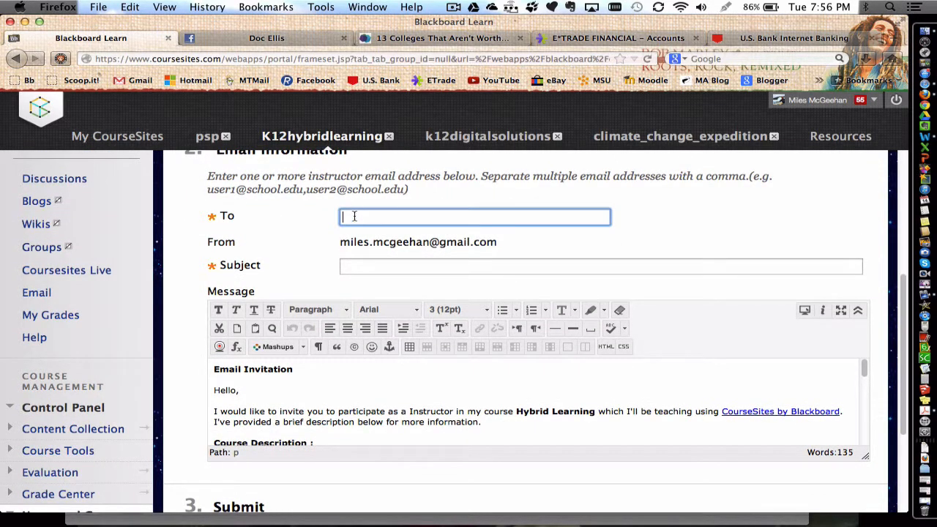
pyautogui.scroll(-3, 429, 268)
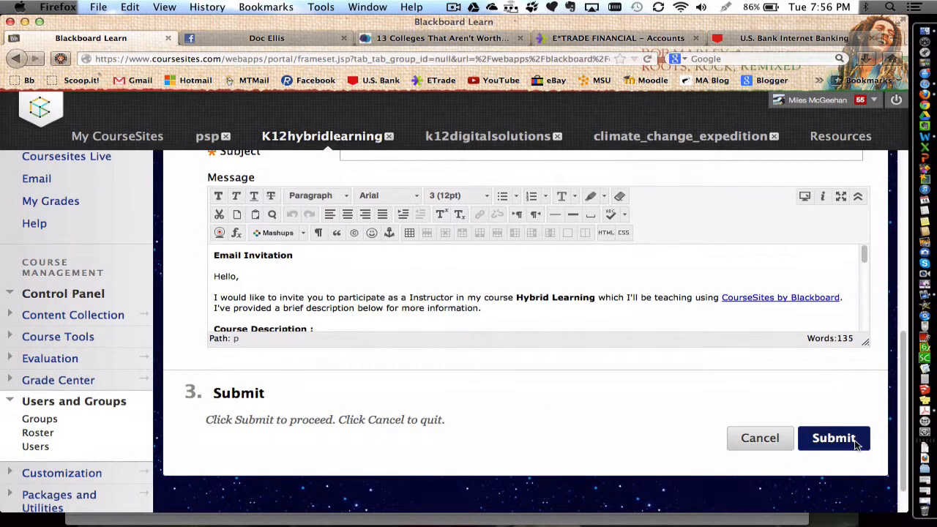
pyautogui.scroll(5, 759, 460)
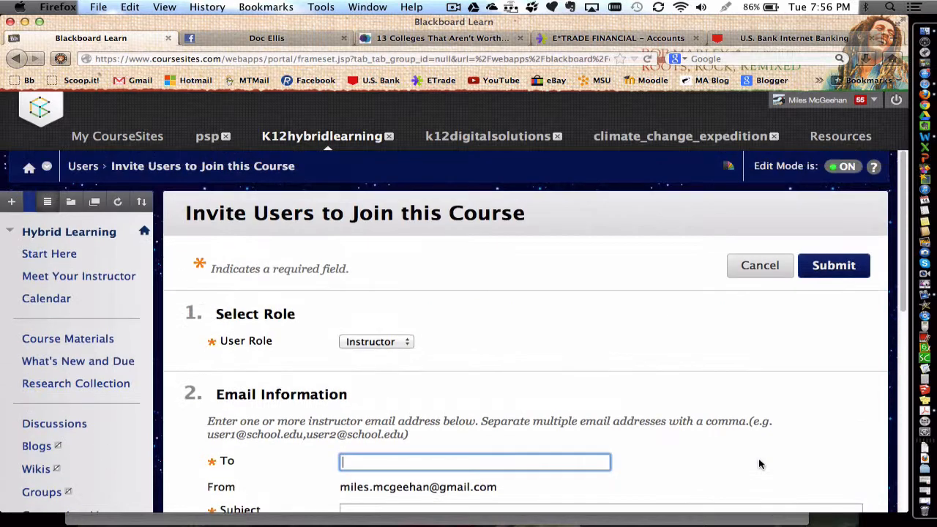
# Step: Cancel the course invitation, select the second student in the user list, and open that student's course role settings
pyautogui.click(756, 266)
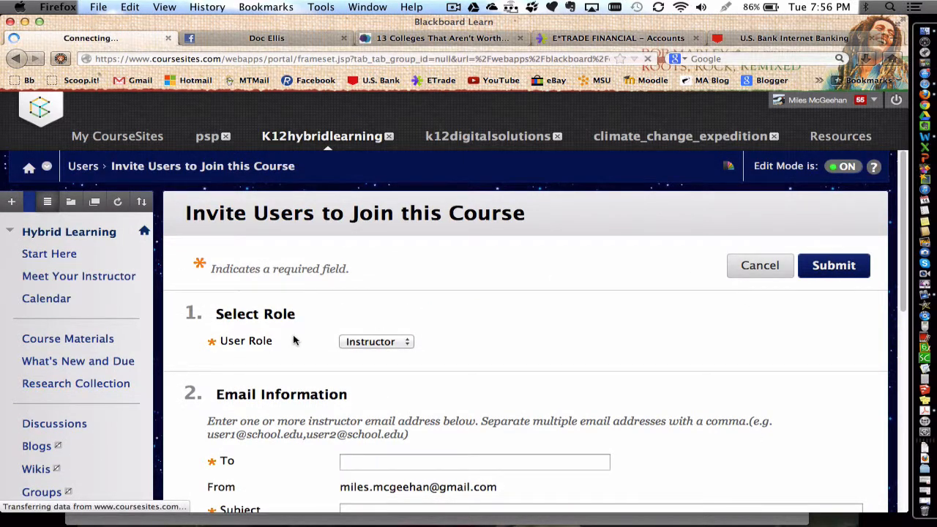
pyautogui.scroll(-3, 485, 322)
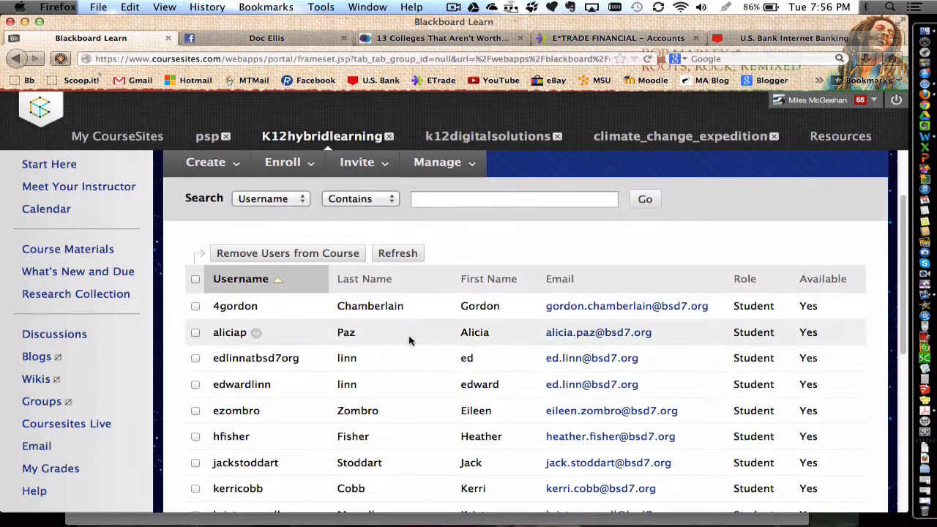
pyautogui.click(195, 332)
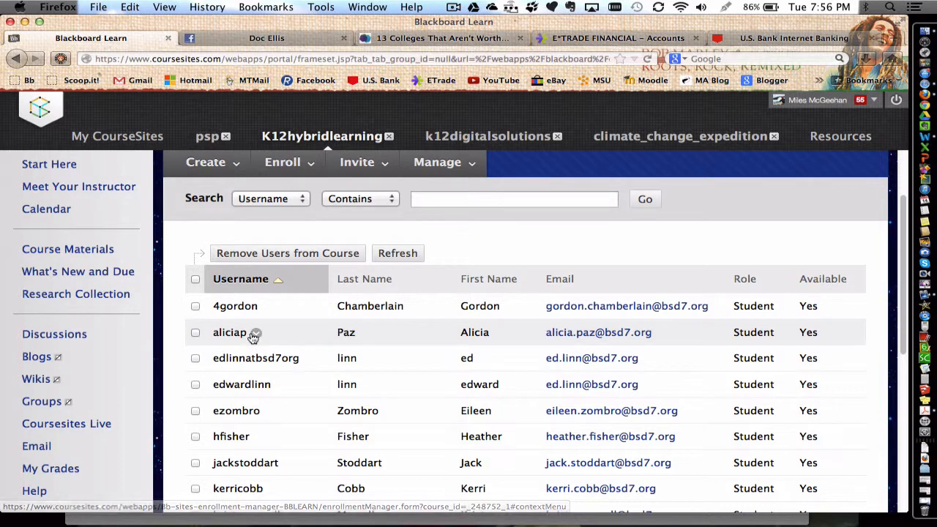
pyautogui.click(256, 334)
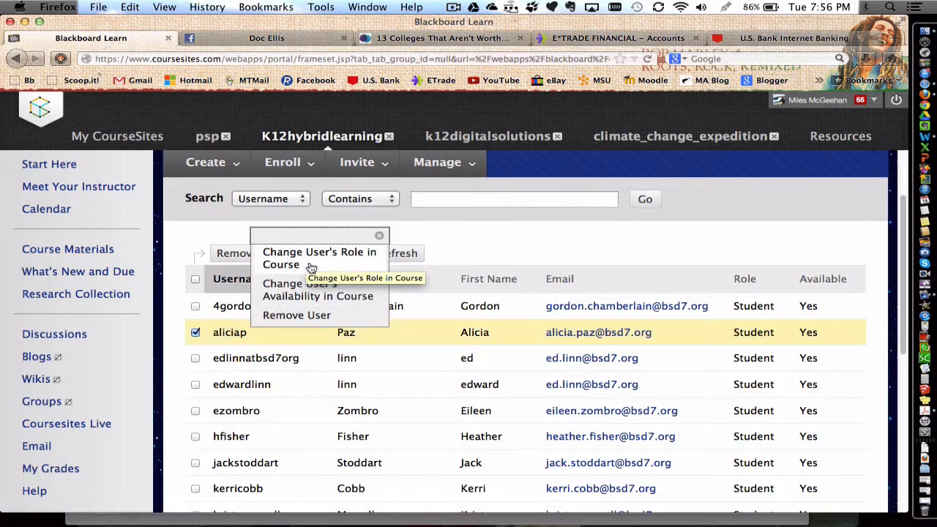
pyautogui.click(308, 264)
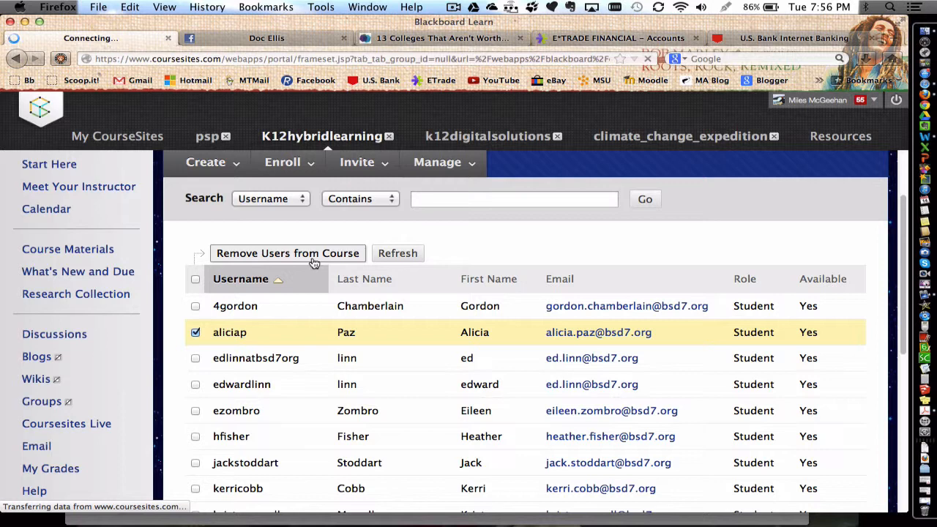
# Step: Examine the available course roles for the selected student and cancel the role change
pyautogui.scroll(-3, 312, 263)
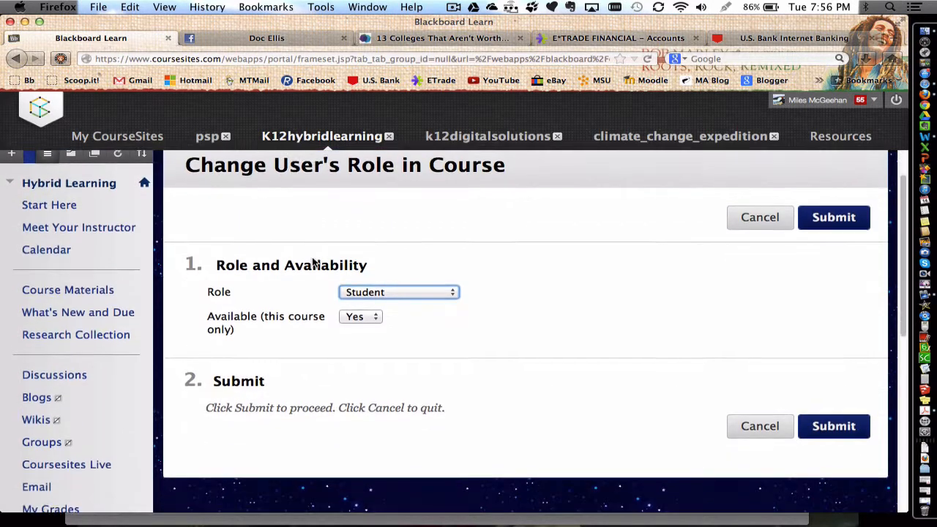
pyautogui.click(401, 260)
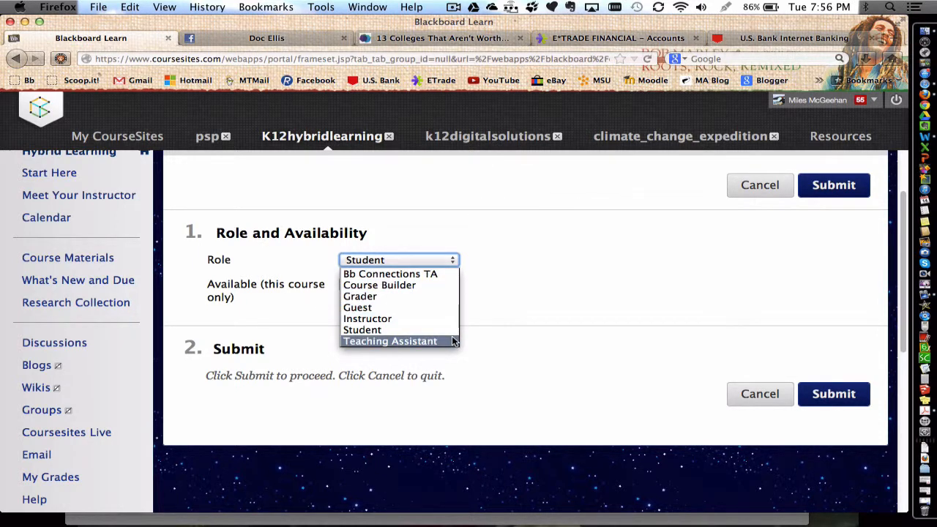
pyautogui.click(553, 311)
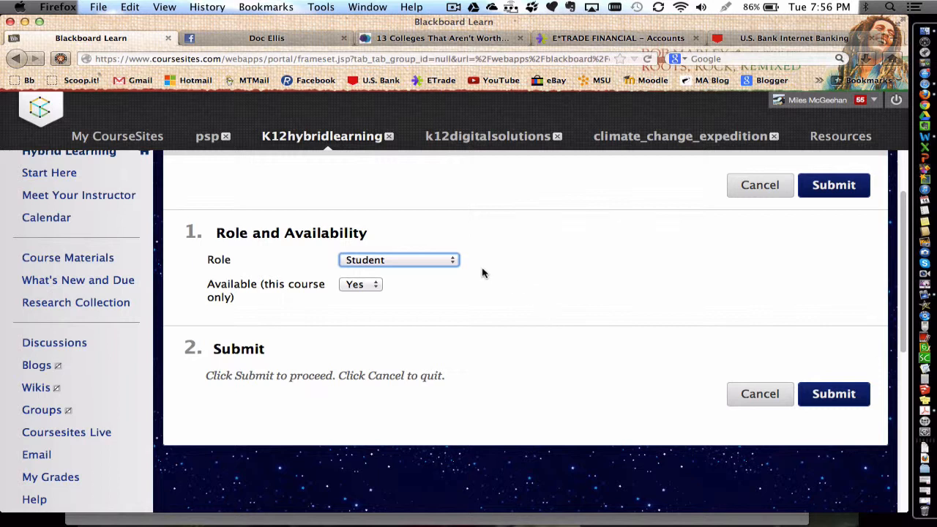
pyautogui.click(455, 260)
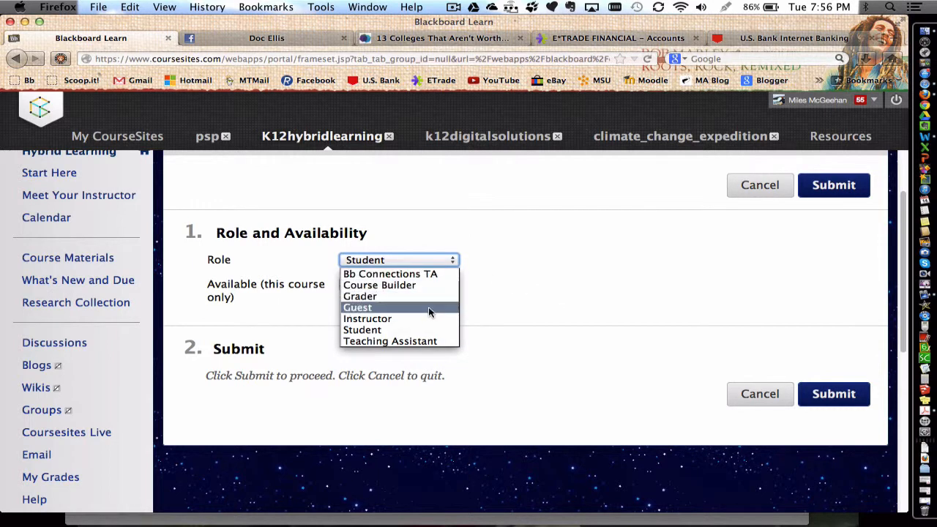
pyautogui.click(480, 285)
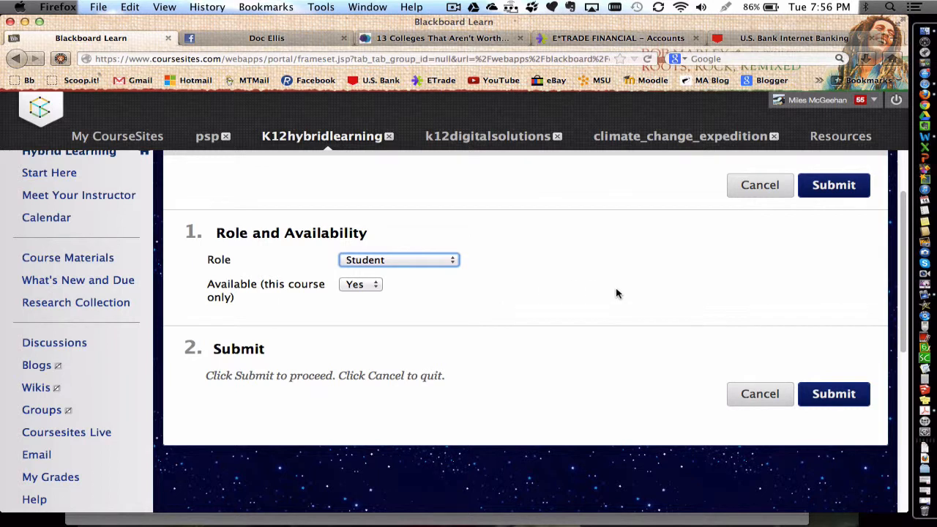
pyautogui.click(757, 190)
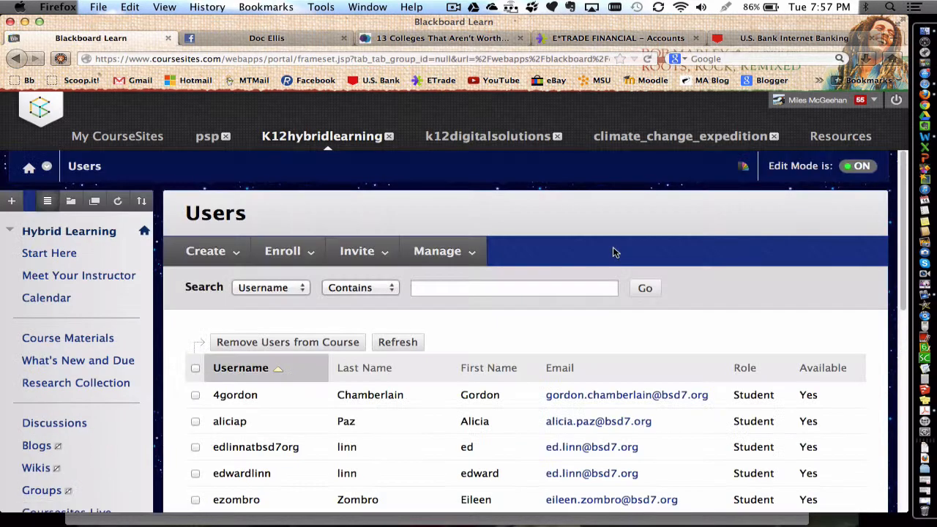
# Step: Expand the Packages and Utilities tools in the course's Control Panel and open Course Copy
pyautogui.scroll(-1, 505, 367)
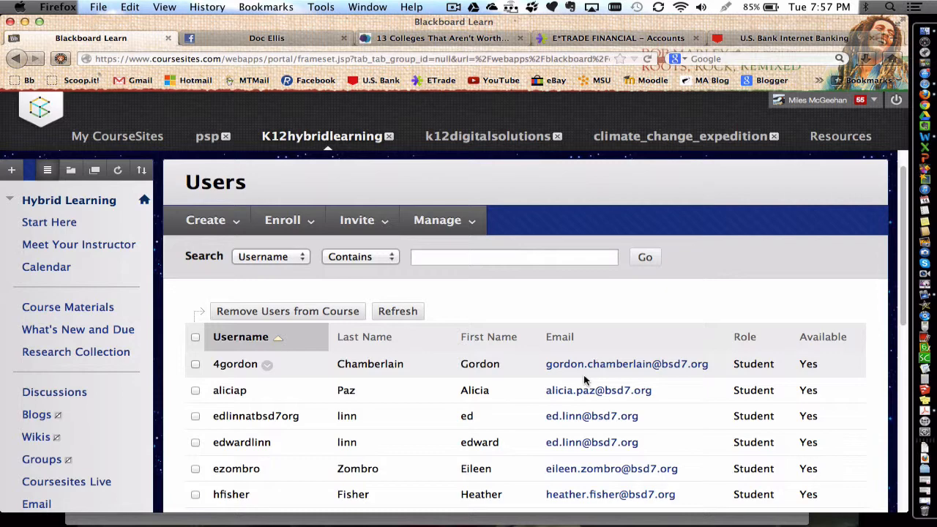
pyautogui.scroll(-1, 135, 344)
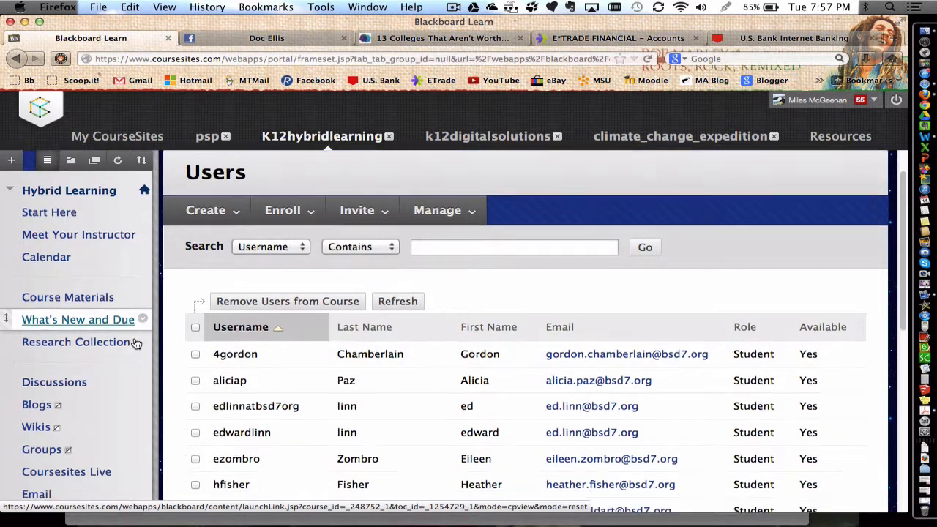
pyautogui.scroll(-10, 136, 343)
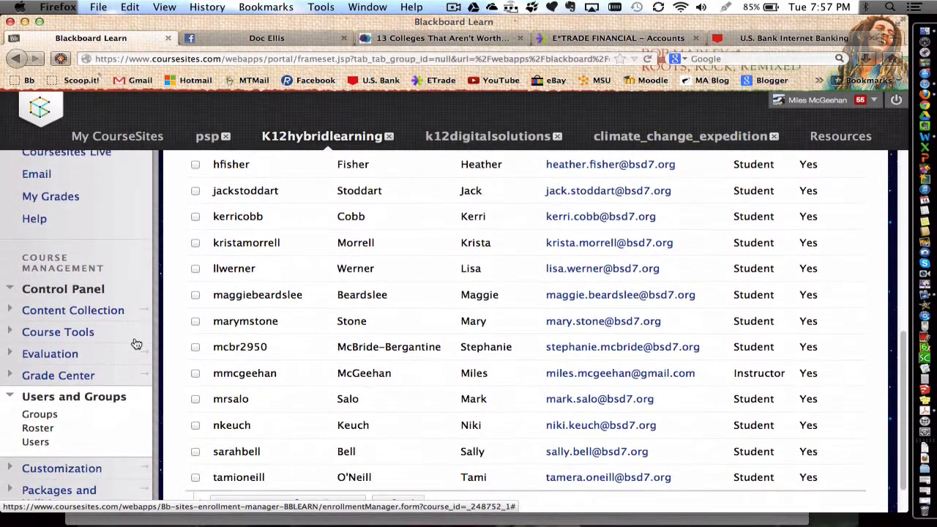
pyautogui.scroll(-2, 135, 343)
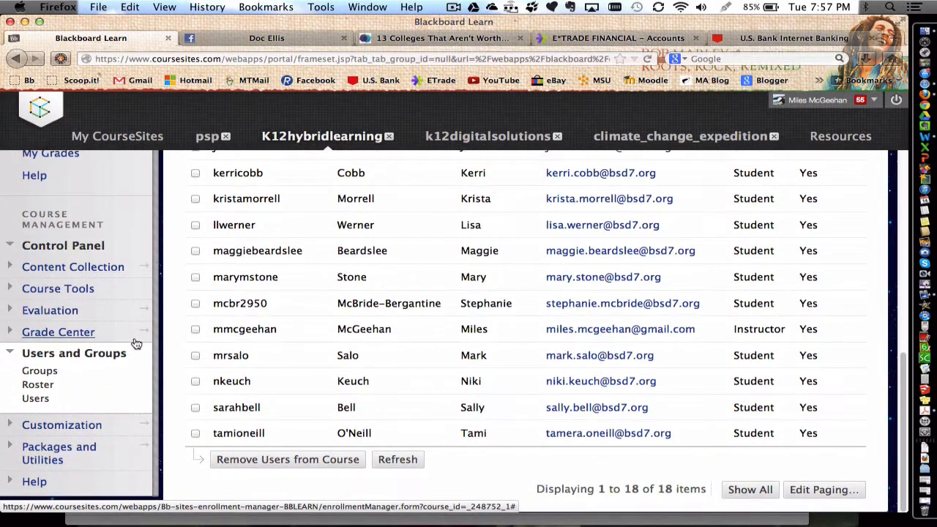
pyautogui.click(54, 452)
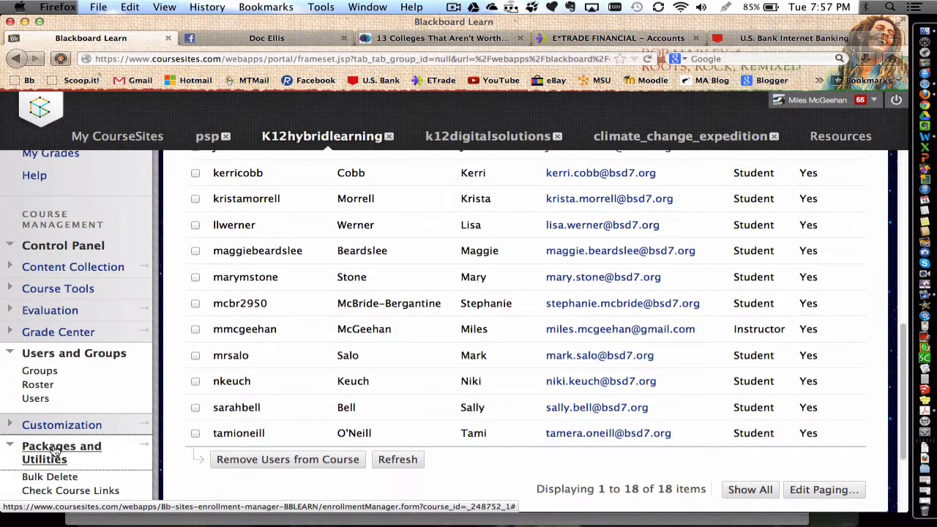
pyautogui.scroll(-2, 55, 455)
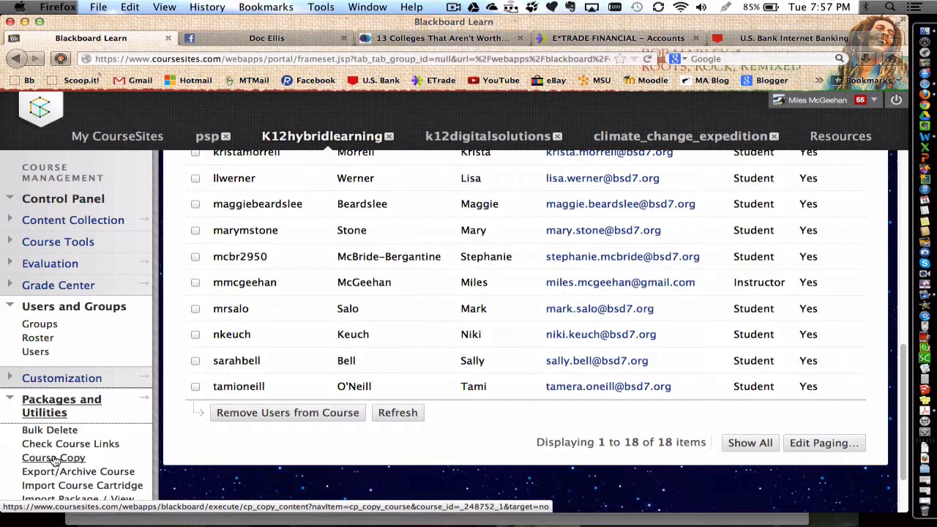
pyautogui.scroll(-1, 87, 406)
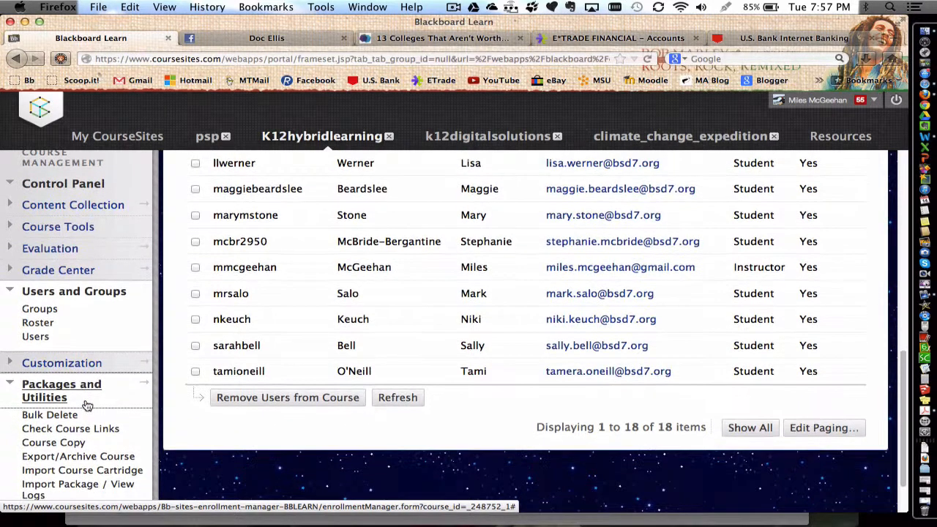
pyautogui.scroll(-3, 80, 407)
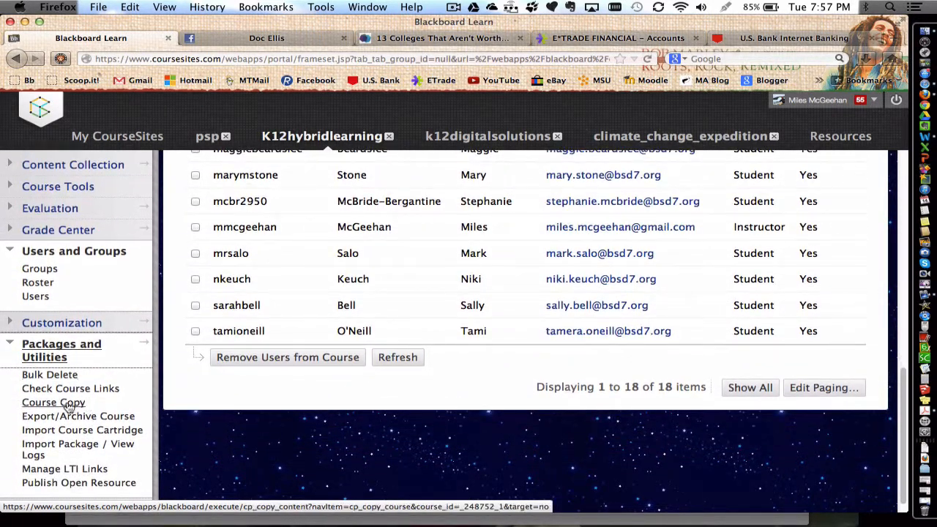
pyautogui.click(67, 405)
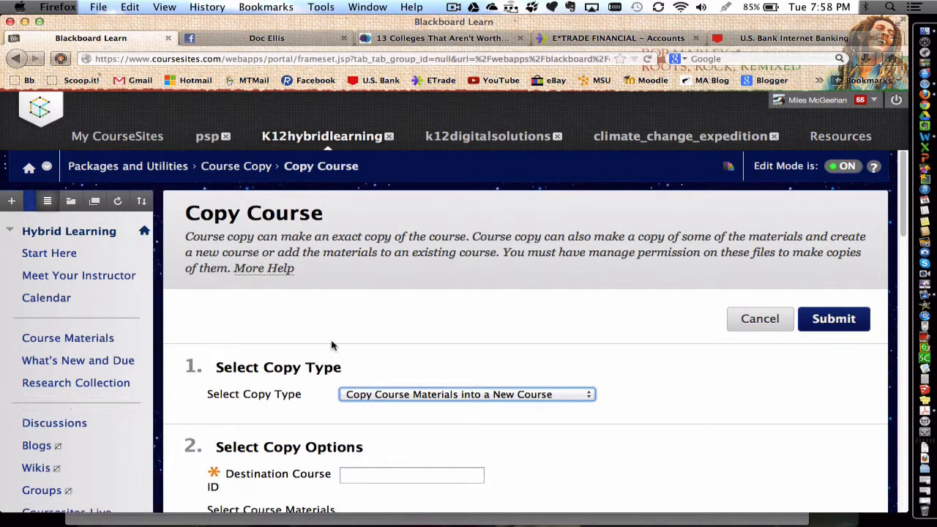
# Step: Review the Copy Course form's copy type, course materials and file attachment options, and leave it without copying
pyautogui.scroll(-3, 448, 331)
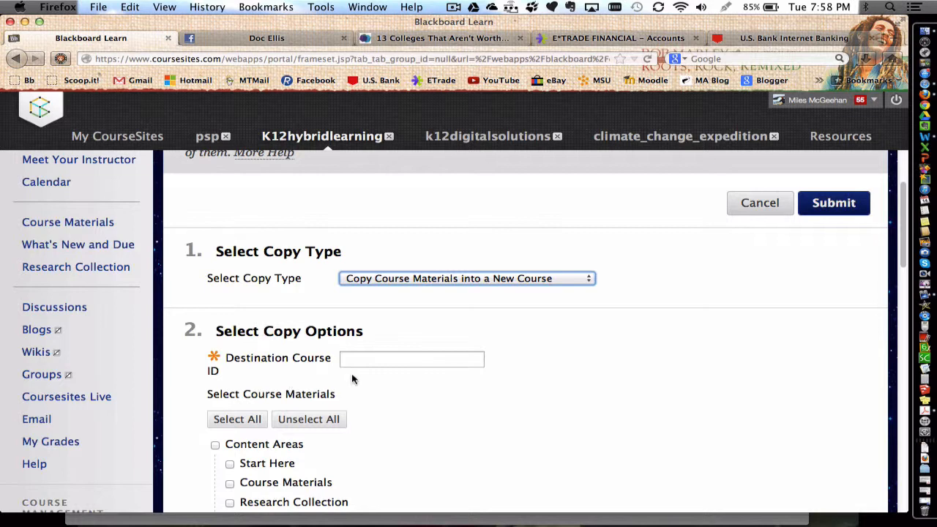
pyautogui.scroll(-4, 359, 364)
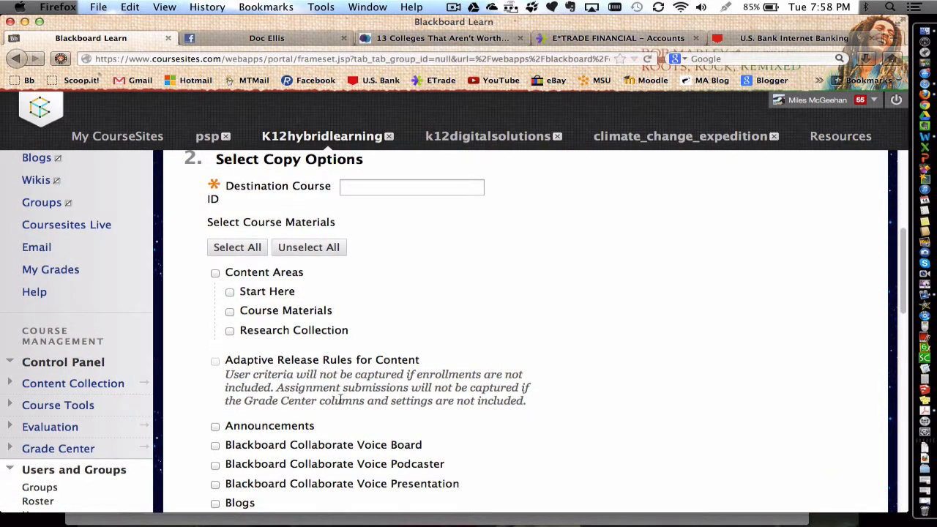
pyautogui.scroll(-5, 284, 295)
pyautogui.scroll(-7, 284, 295)
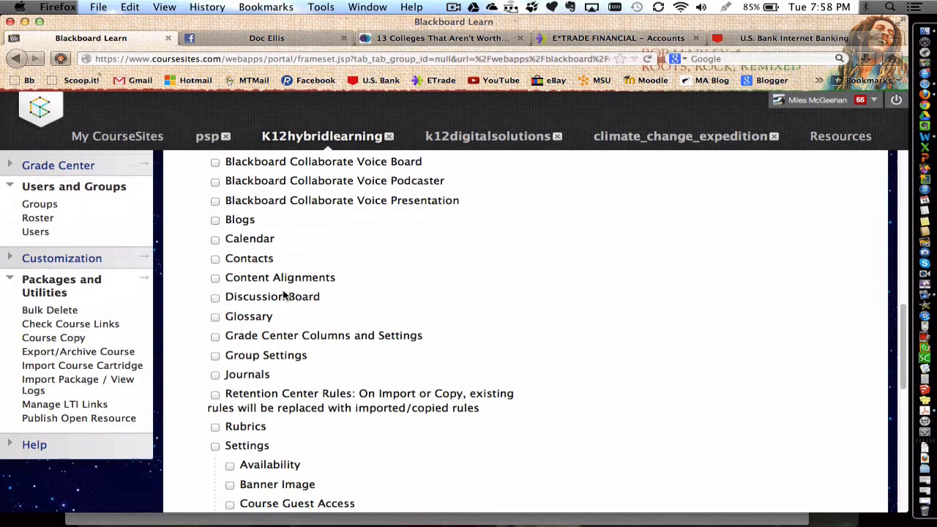
pyautogui.scroll(-5, 284, 295)
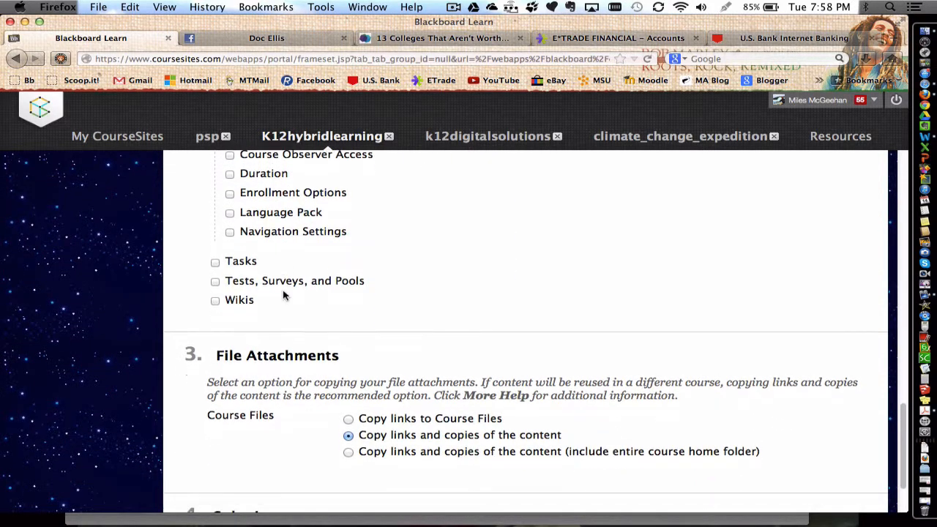
pyautogui.scroll(-2, 462, 402)
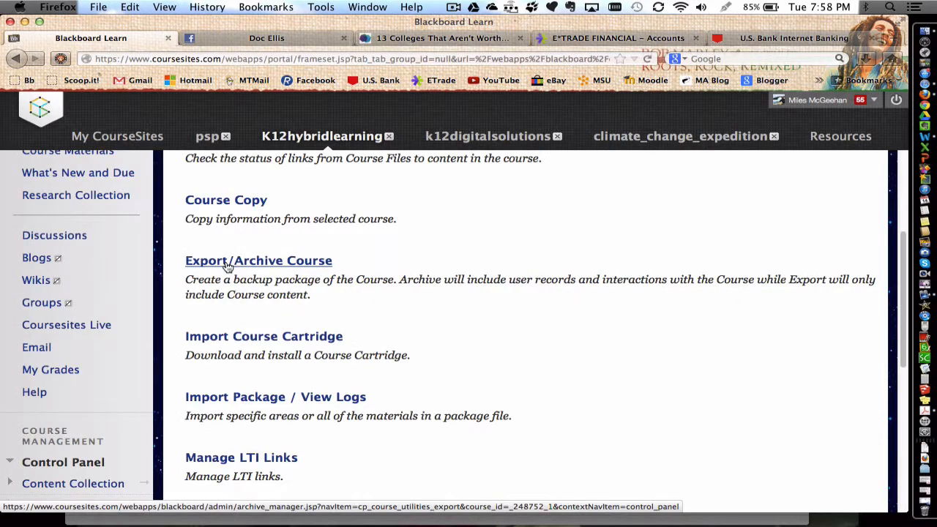
# Step: Open Export/Archive Course from Packages and Utilities and start an export package for the course
pyautogui.scroll(5, 228, 267)
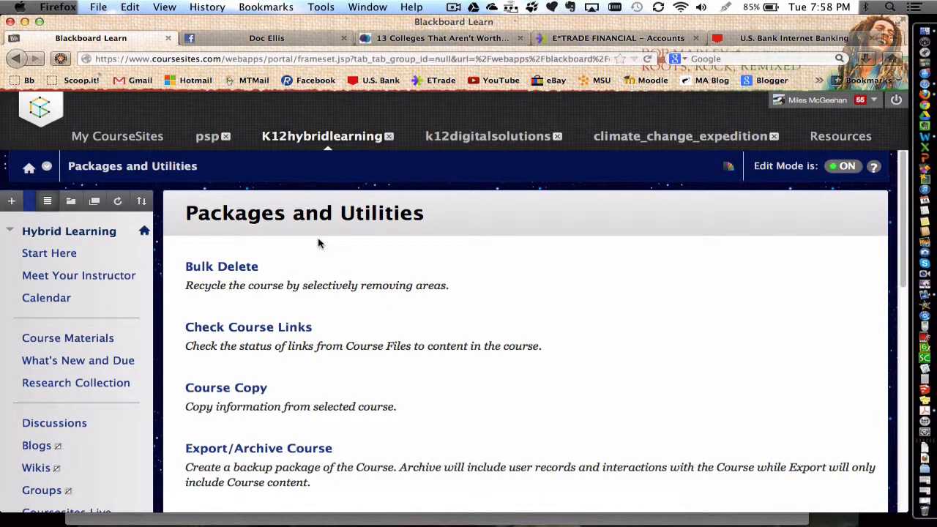
pyautogui.scroll(-5, 319, 243)
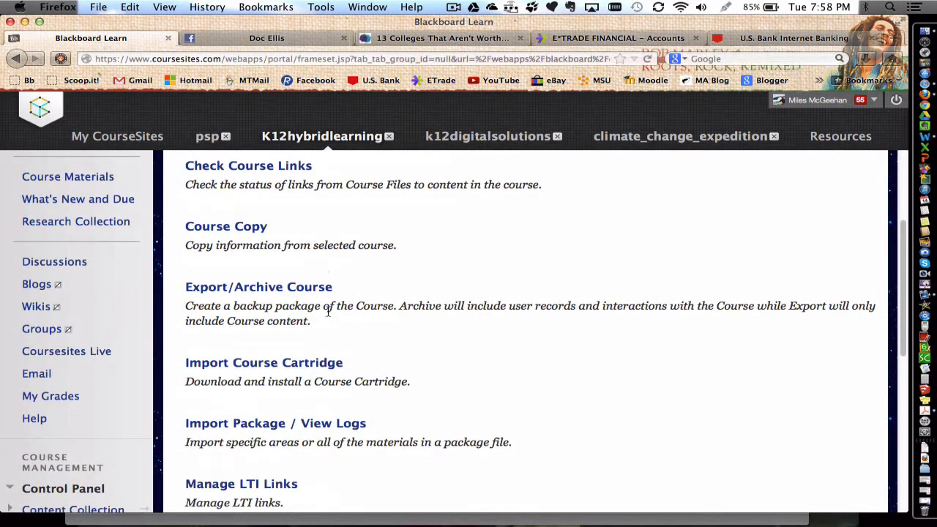
pyautogui.click(253, 290)
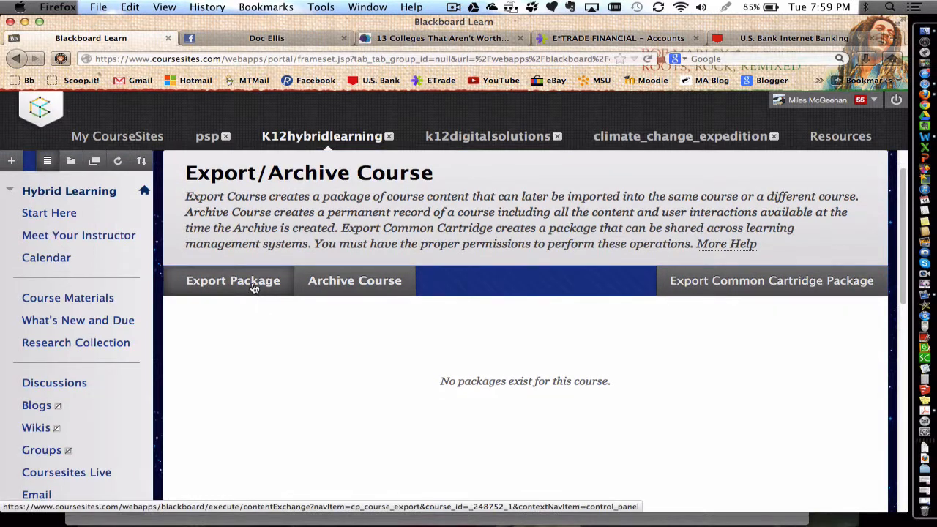
pyautogui.click(252, 280)
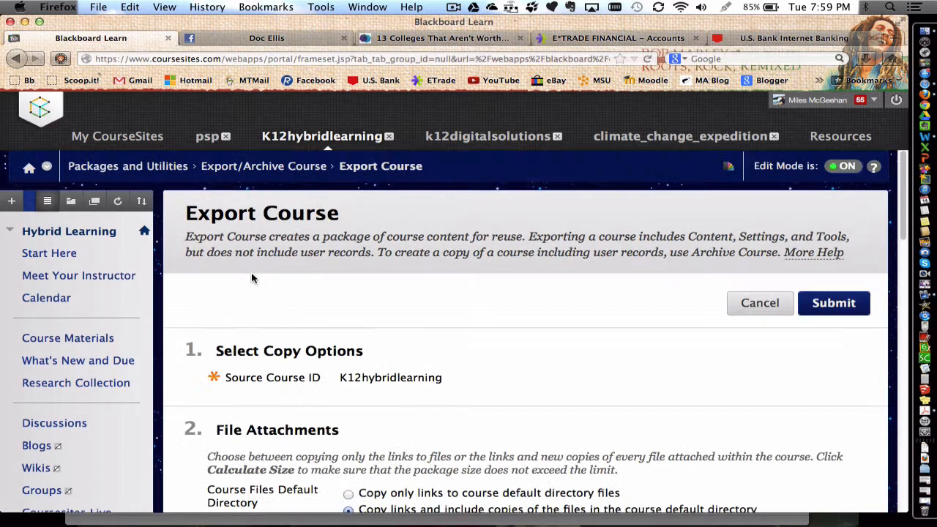
# Step: Review the export's file attachment and course material options, and return to the Export/Archive Course page
pyautogui.scroll(-3, 252, 278)
pyautogui.scroll(-4, 251, 278)
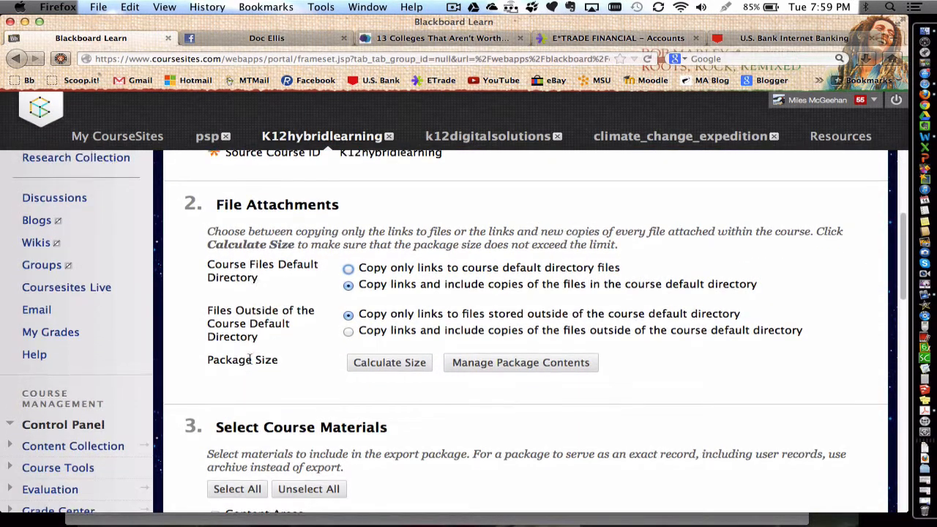
pyautogui.scroll(-15, 390, 375)
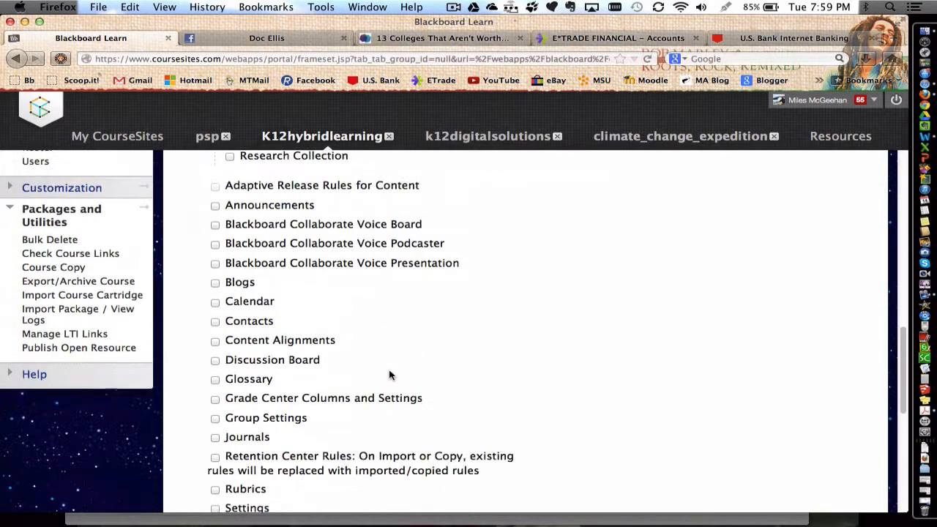
pyautogui.scroll(-5, 285, 271)
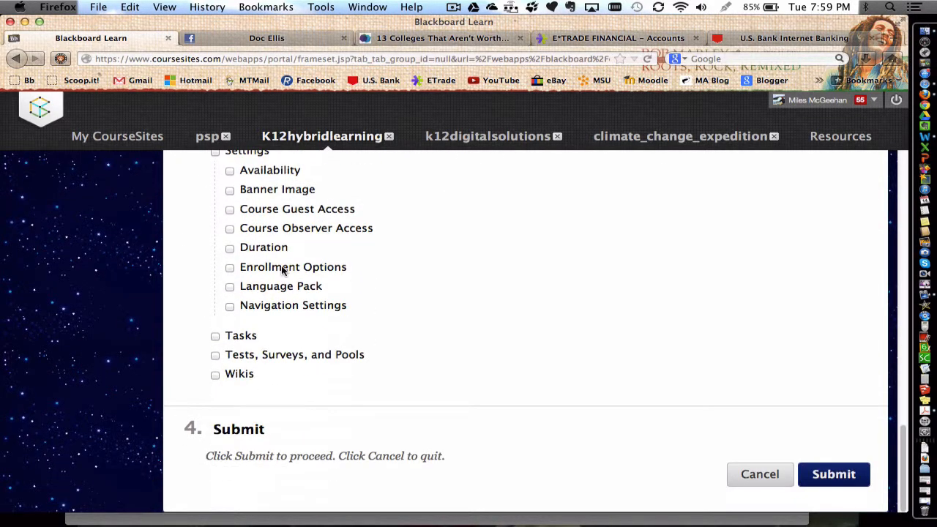
pyautogui.click(848, 483)
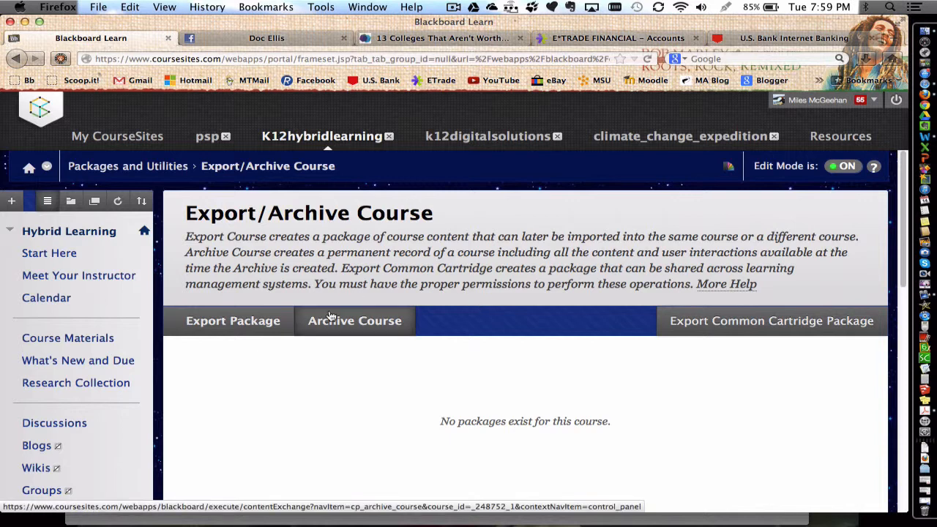
# Step: Open Import Package / View Logs from Packages and Utilities and start a package import into the course
pyautogui.scroll(-2, 205, 344)
pyautogui.scroll(-1, 204, 345)
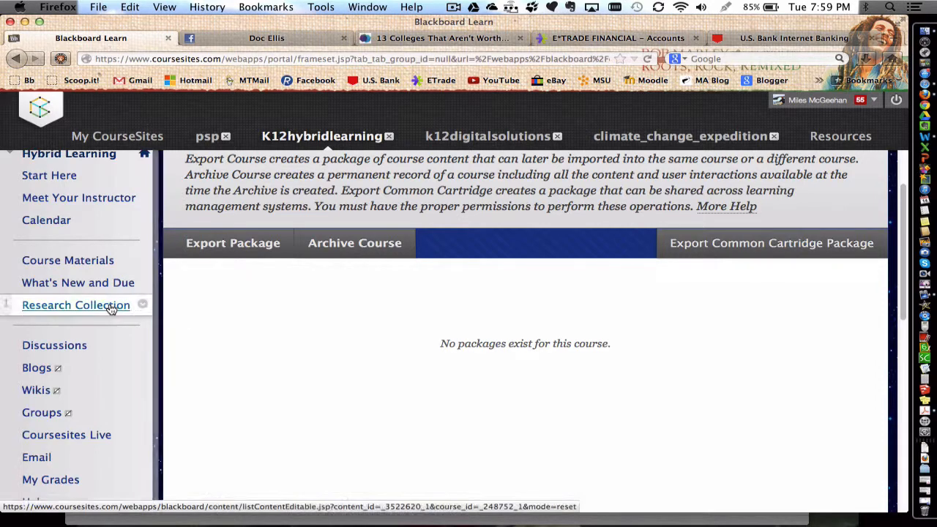
pyautogui.scroll(-5, 73, 305)
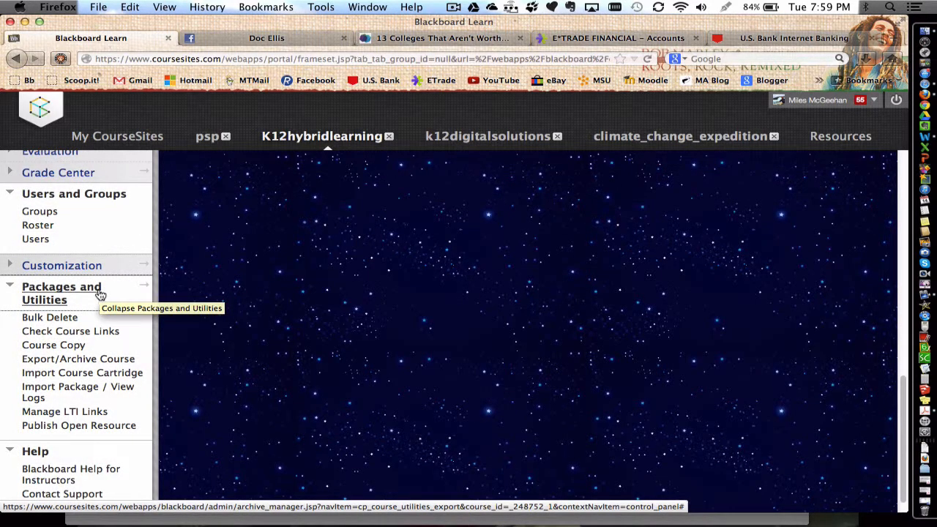
pyautogui.click(71, 388)
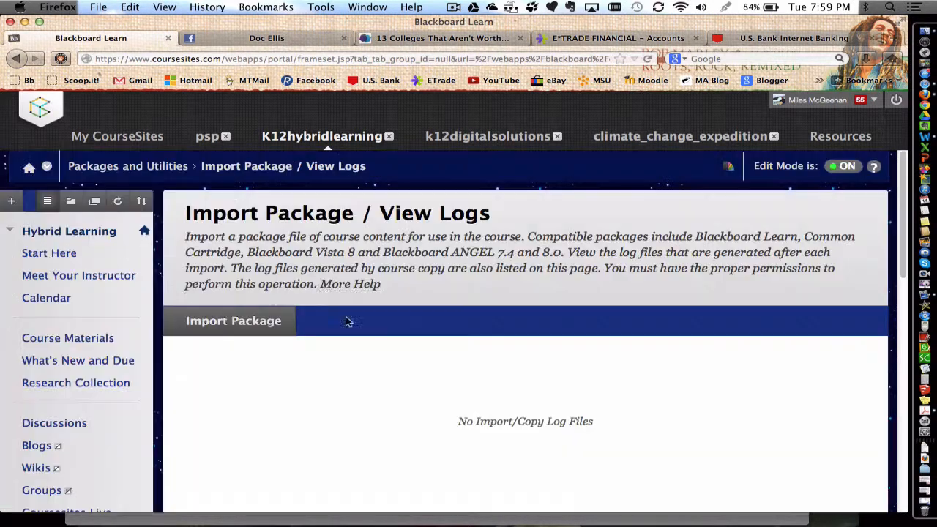
pyautogui.click(211, 322)
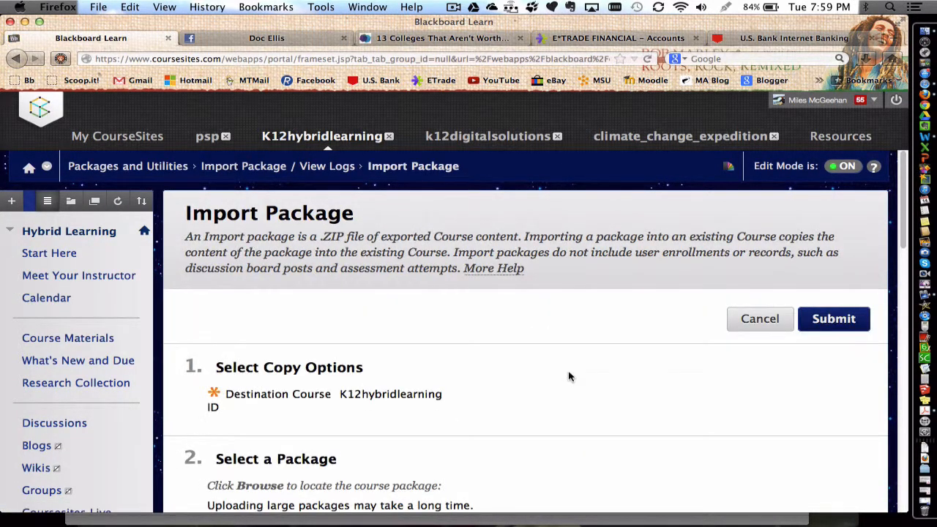
# Step: Mark Blackboard Collaborate Voice Board, Calendar, Banner Image and Navigation Settings as import materials, and leave the form without importing
pyautogui.scroll(-5, 569, 377)
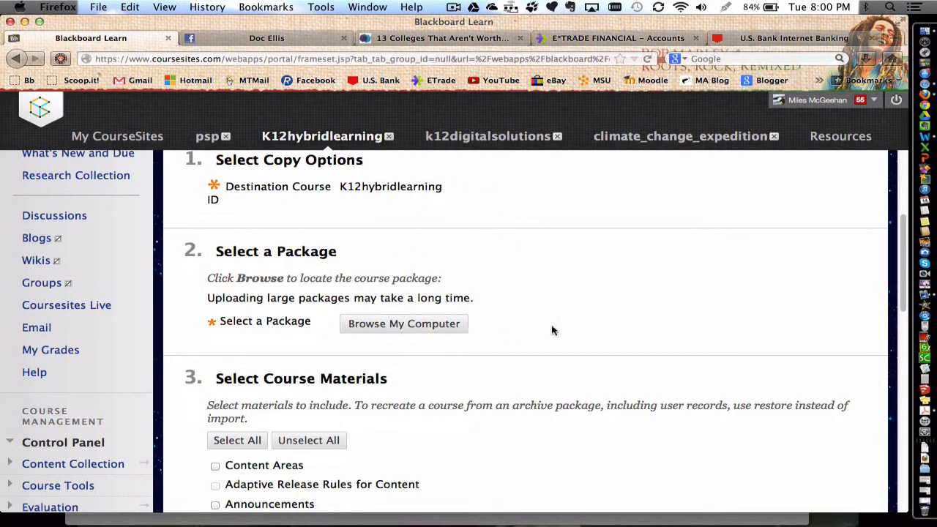
pyautogui.scroll(-5, 581, 329)
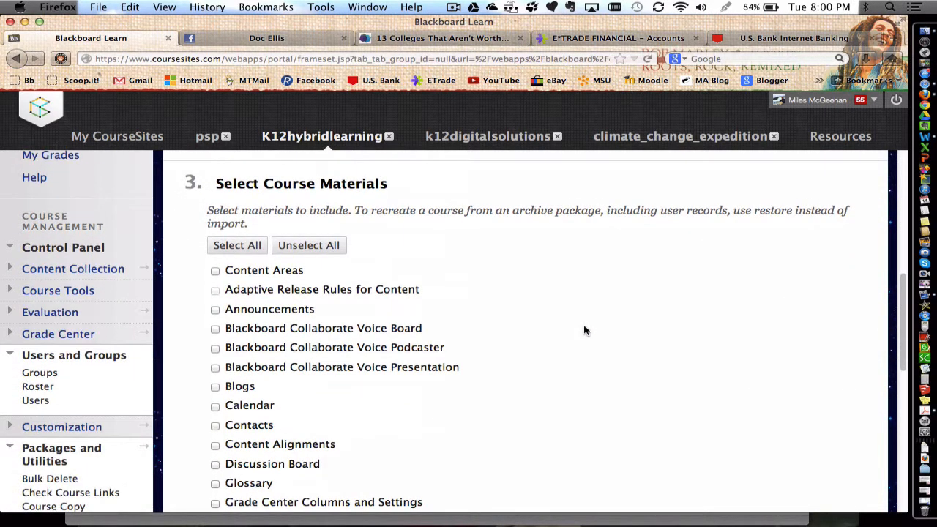
pyautogui.scroll(-2, 586, 329)
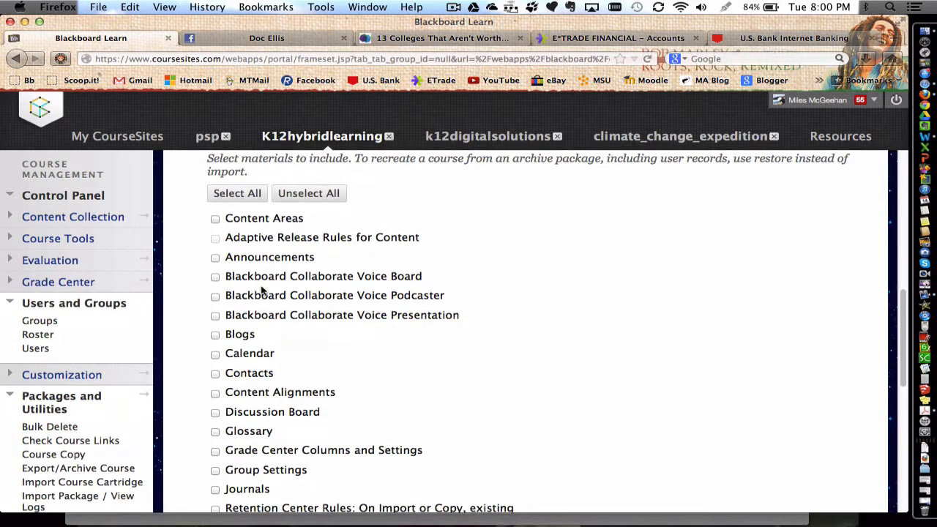
pyautogui.click(216, 277)
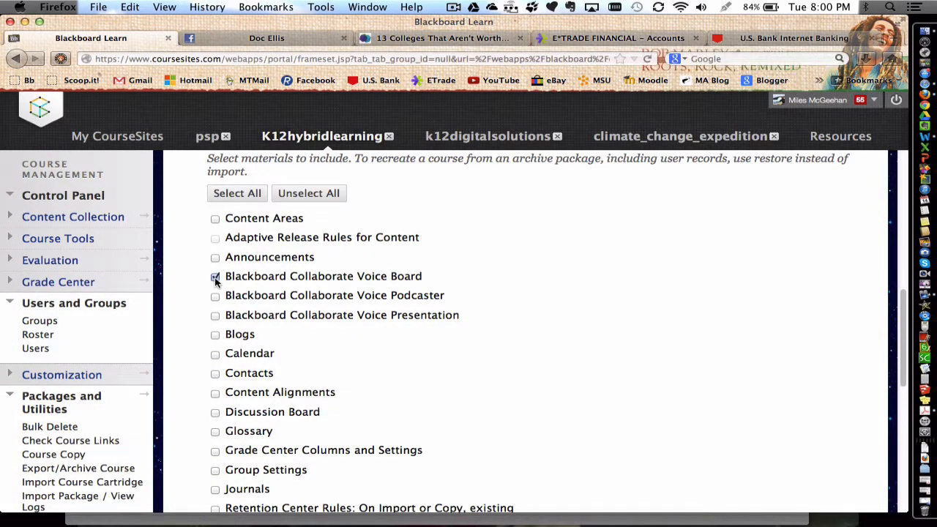
pyautogui.click(215, 353)
pyautogui.scroll(-5, 217, 358)
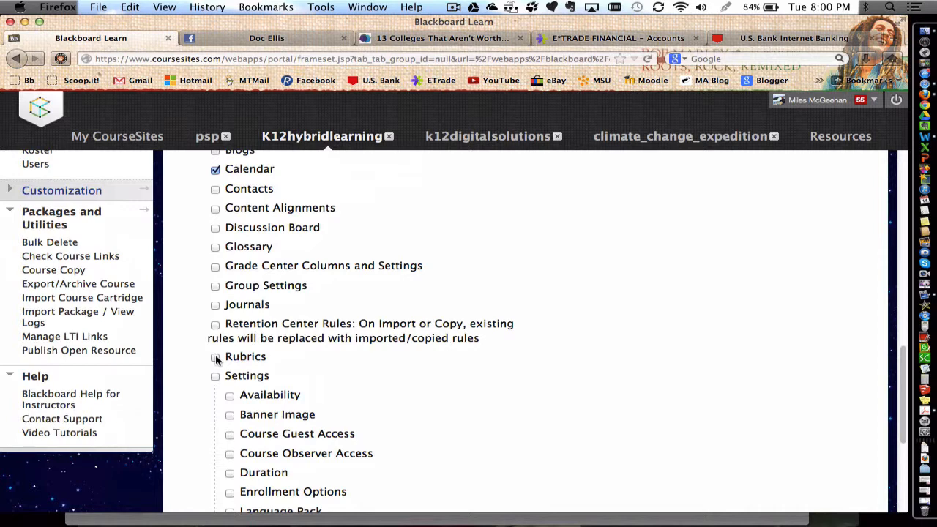
pyautogui.click(215, 358)
pyautogui.scroll(-6, 339, 400)
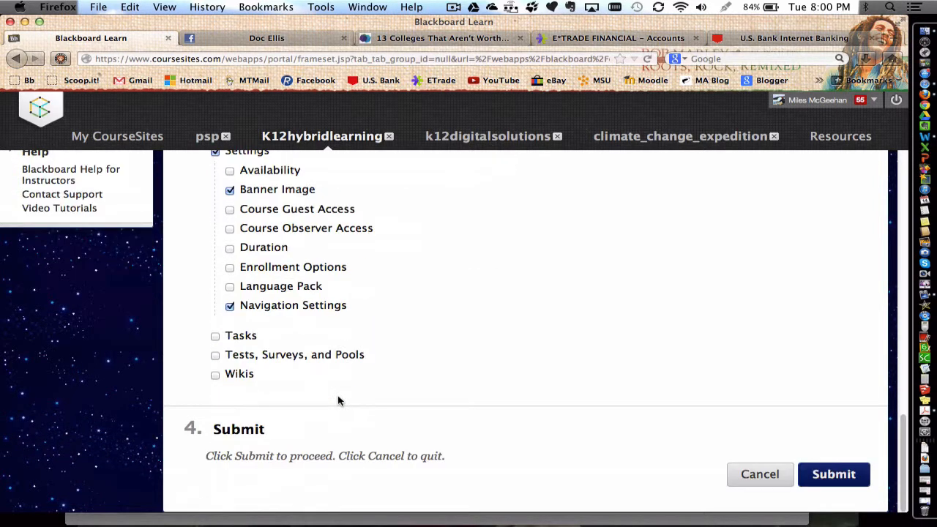
pyautogui.click(760, 477)
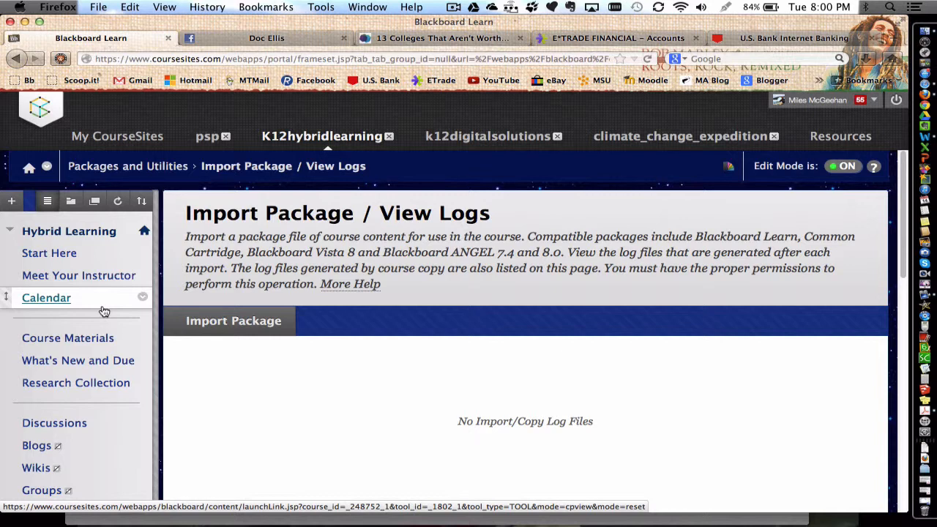
# Step: Collapse the Users and Groups and the Packages and Utilities sections in the course's Control Panel
pyautogui.scroll(-3, 104, 312)
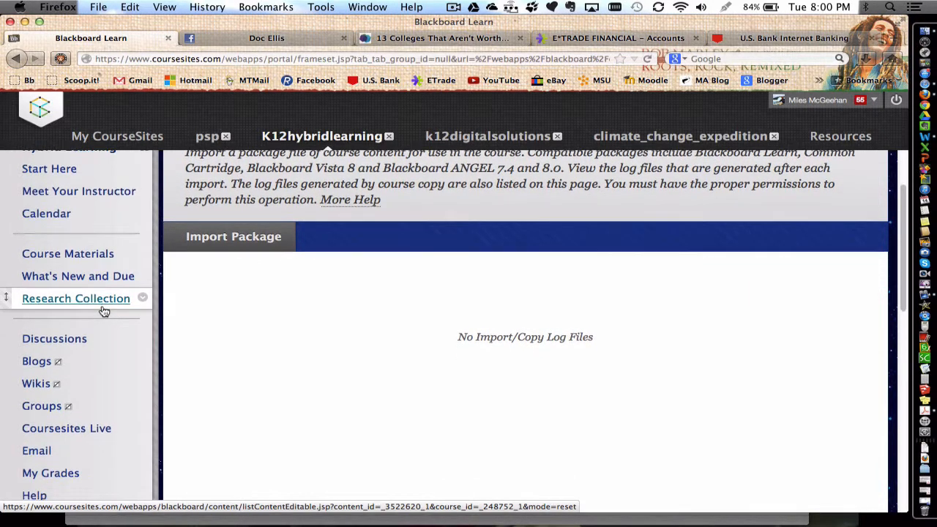
pyautogui.scroll(-1, 103, 312)
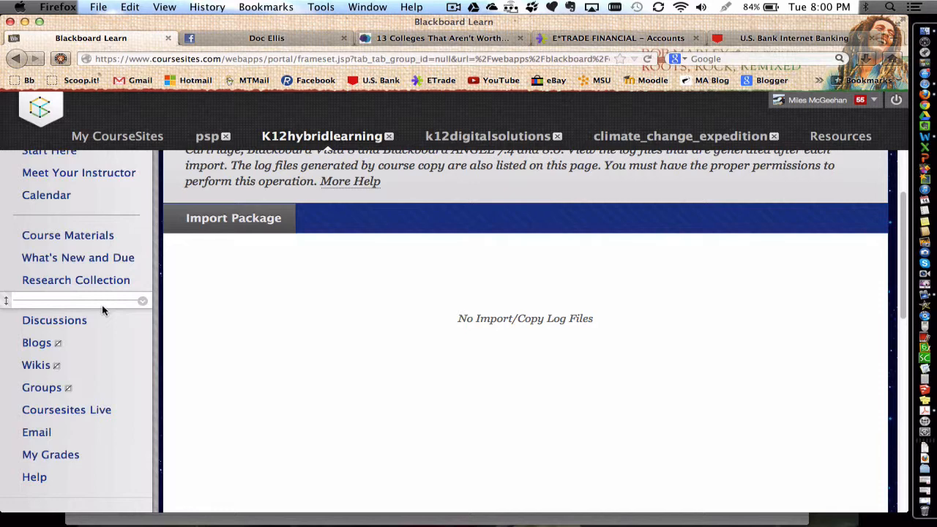
pyautogui.scroll(-3, 103, 310)
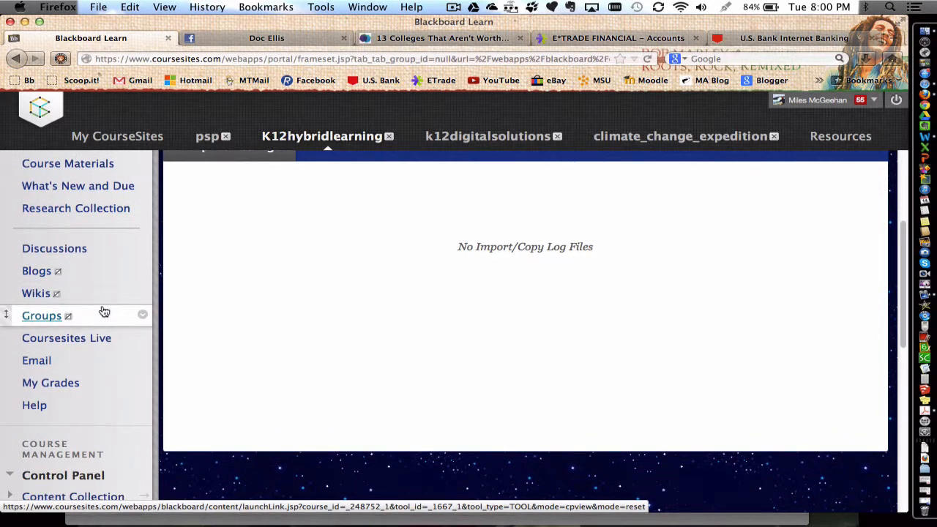
pyautogui.scroll(-7, 103, 311)
pyautogui.scroll(-5, 101, 297)
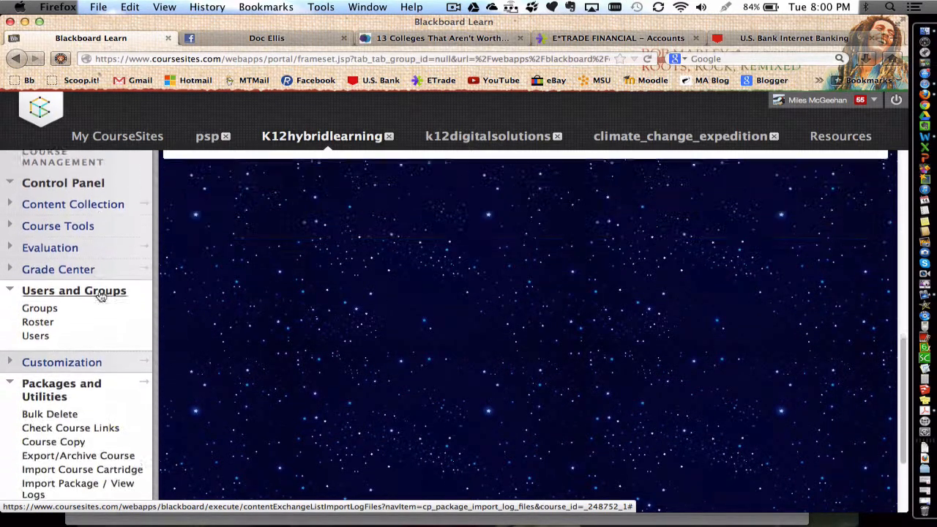
pyautogui.click(11, 290)
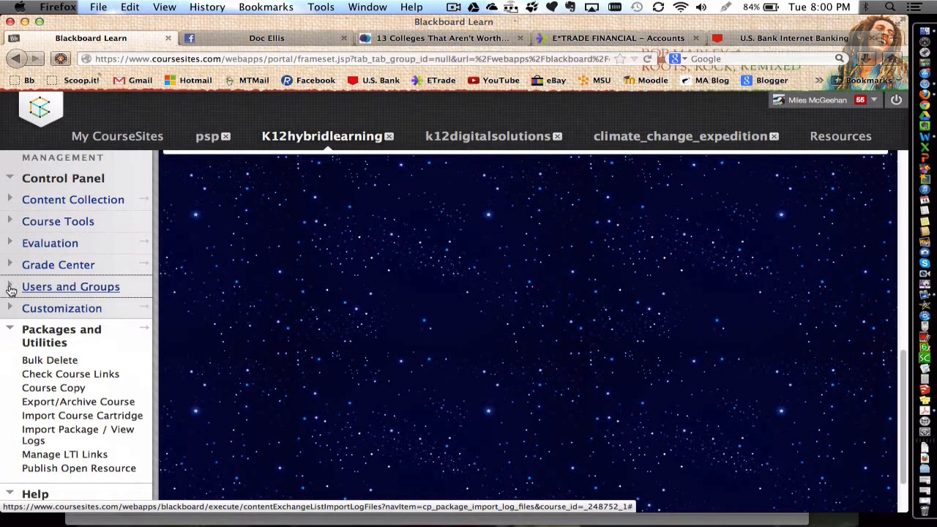
pyautogui.click(10, 331)
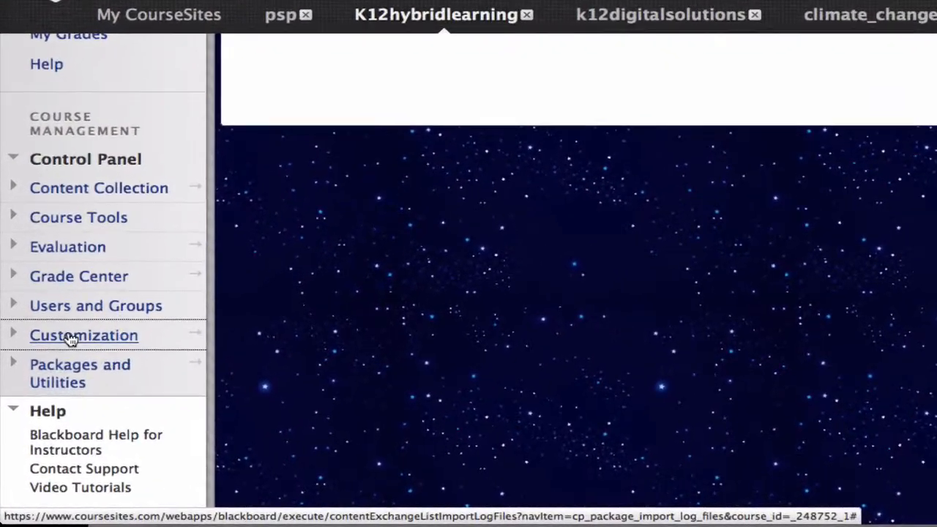
# Step: Open the Hybrid Learning course's Properties from Customization and review its description, classification and availability settings
pyautogui.click(71, 339)
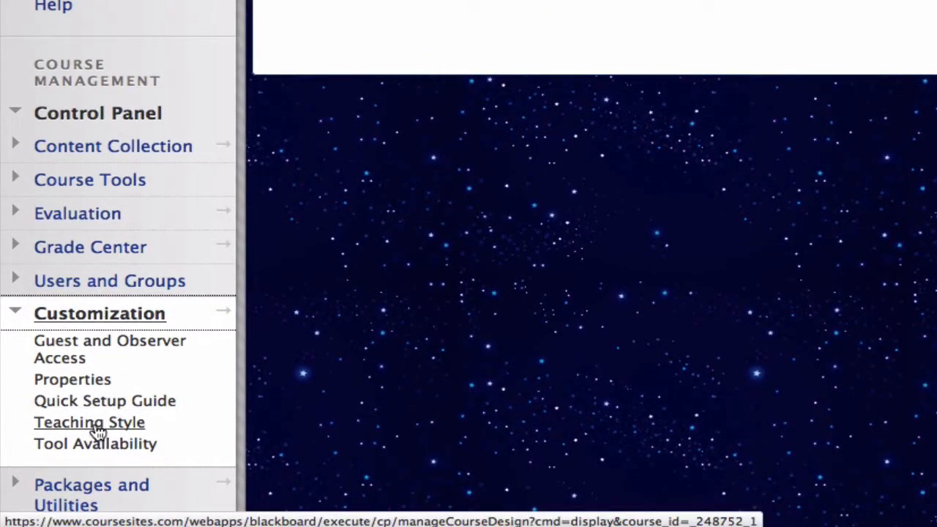
pyautogui.click(81, 380)
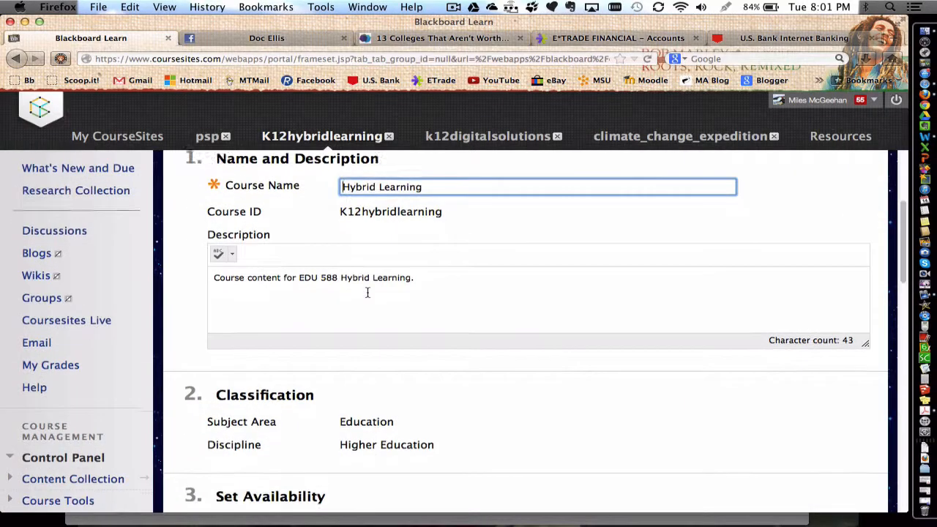
pyautogui.scroll(-5, 367, 291)
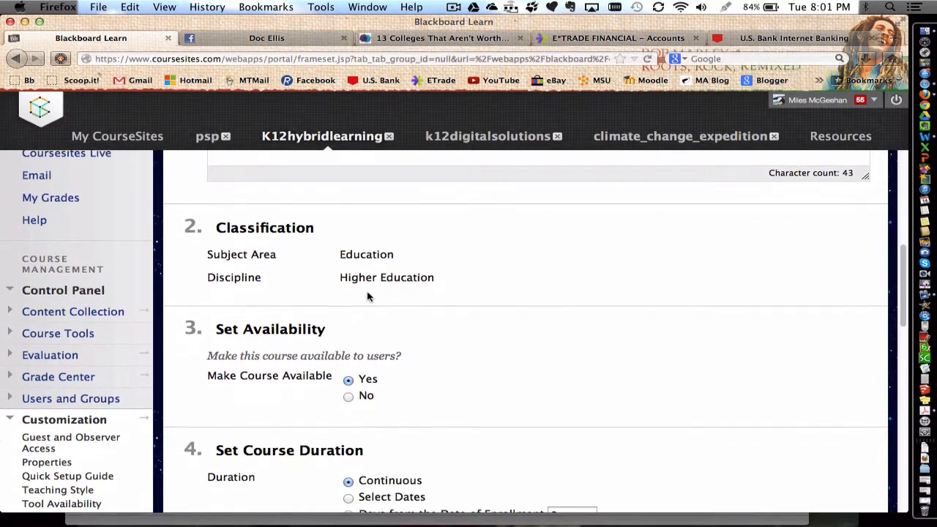
pyautogui.scroll(-3, 367, 295)
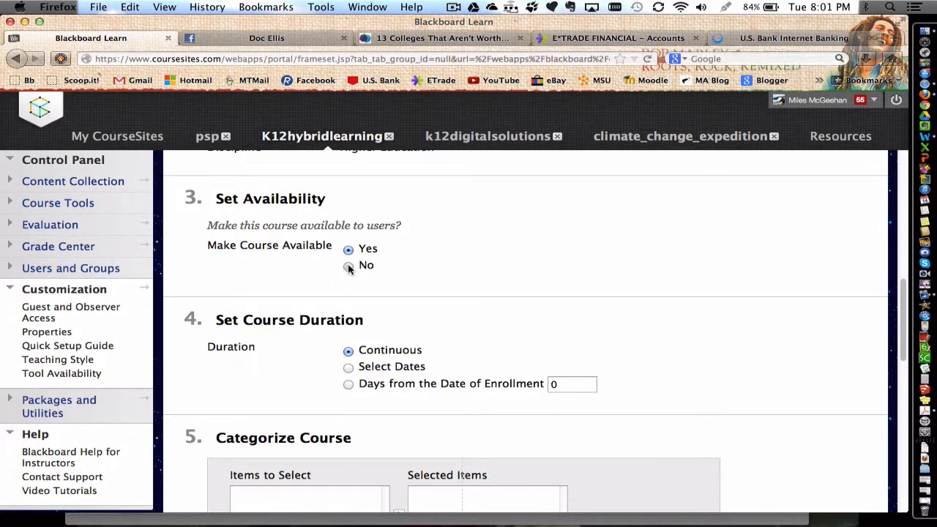
# Step: Try setting Make Course Available to No, look through the remaining properties, and cancel without submitting
pyautogui.click(349, 267)
pyautogui.scroll(-5, 470, 291)
pyautogui.scroll(-4, 661, 440)
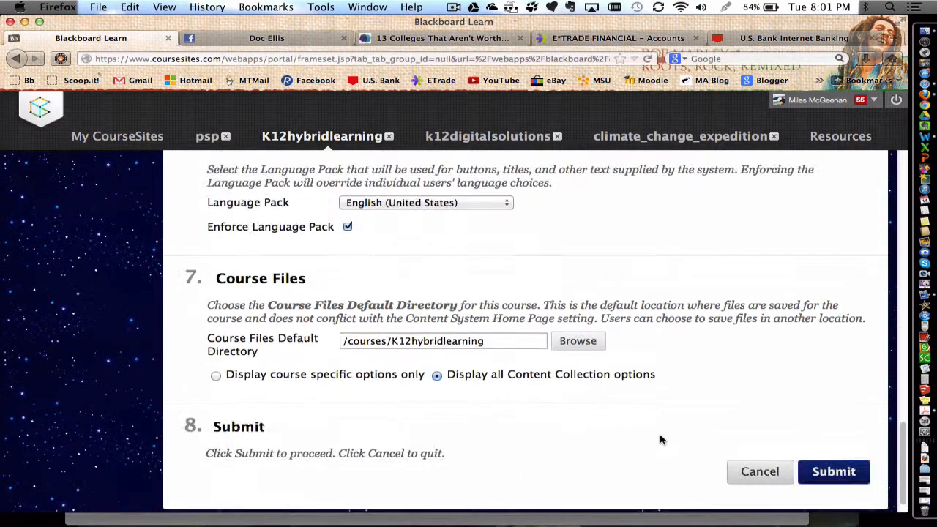
pyautogui.click(758, 442)
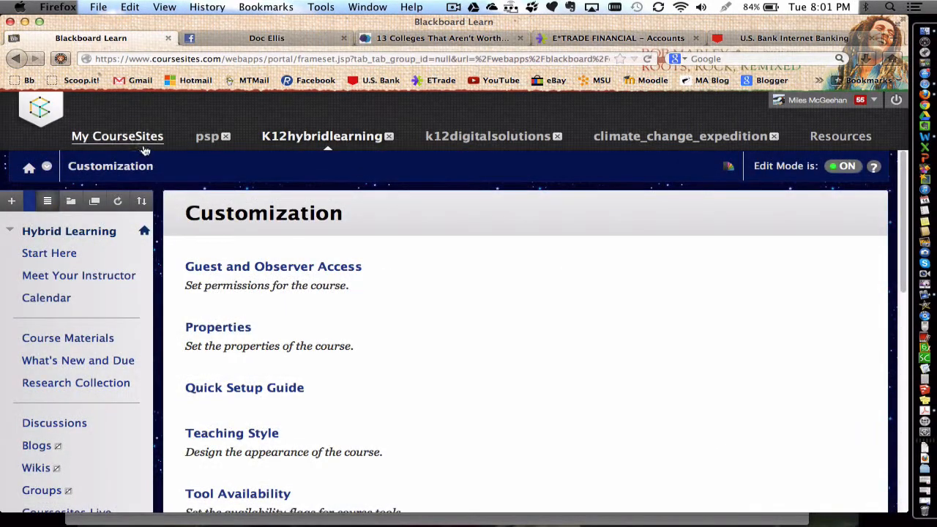
# Step: Return to My CourseSites and look through the My Courses list for the courses taught as instructor
pyautogui.click(143, 148)
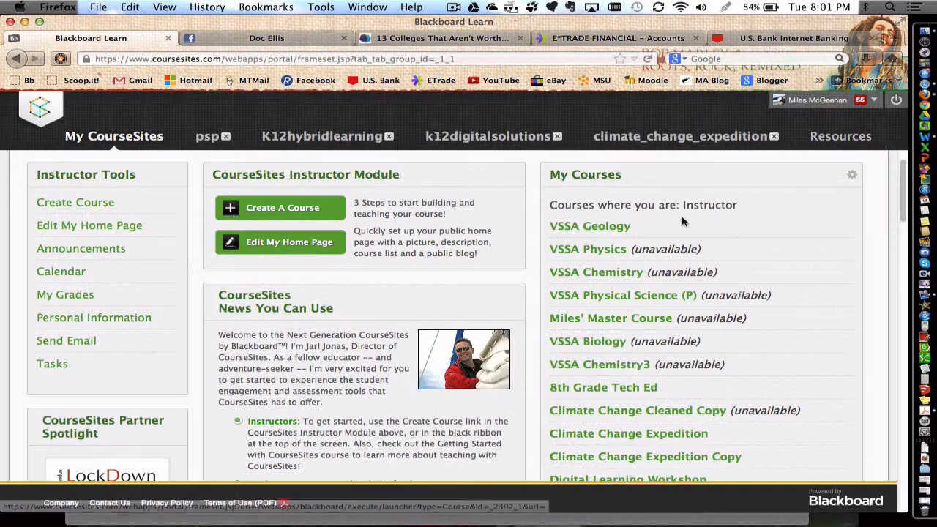
pyautogui.scroll(-1, 674, 215)
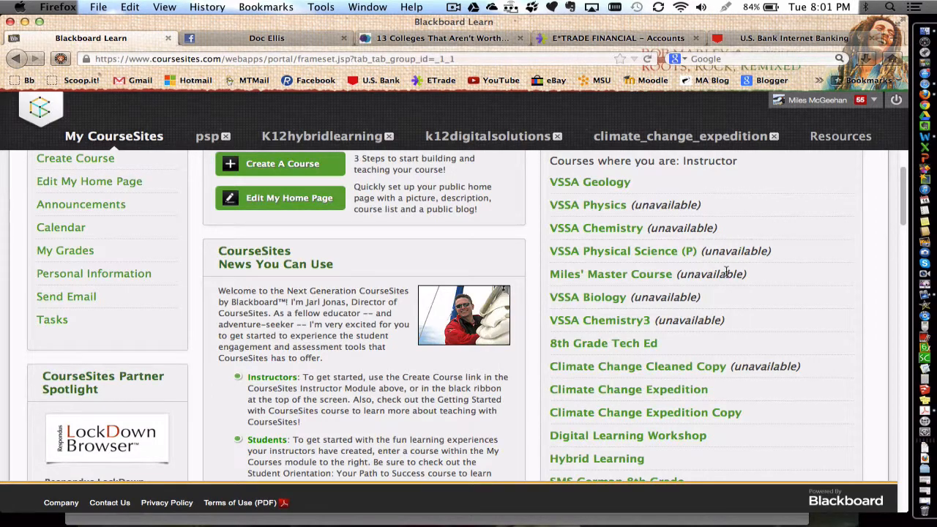
pyautogui.scroll(2, 725, 273)
pyautogui.scroll(2, 725, 273)
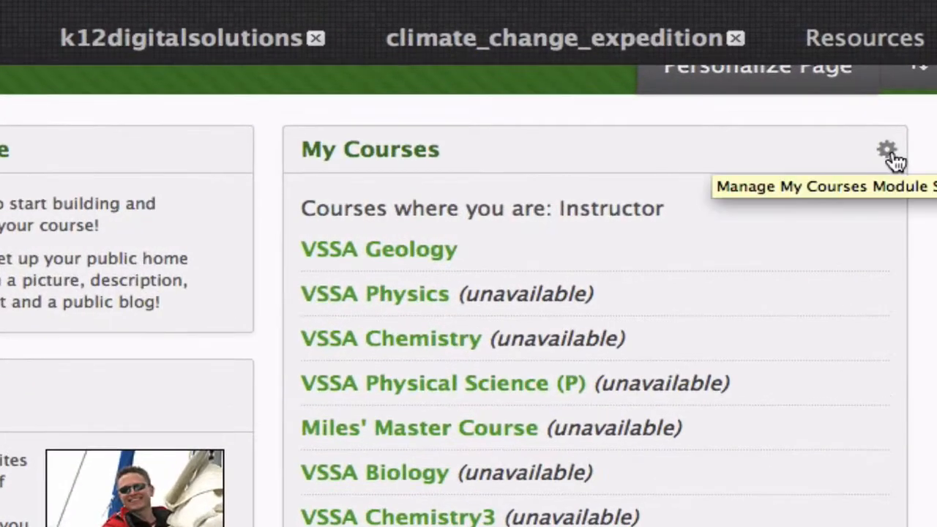
# Step: Hide VSSA Physics from the My Courses module by clearing its Course Name display option, and submit the settings
pyautogui.click(861, 189)
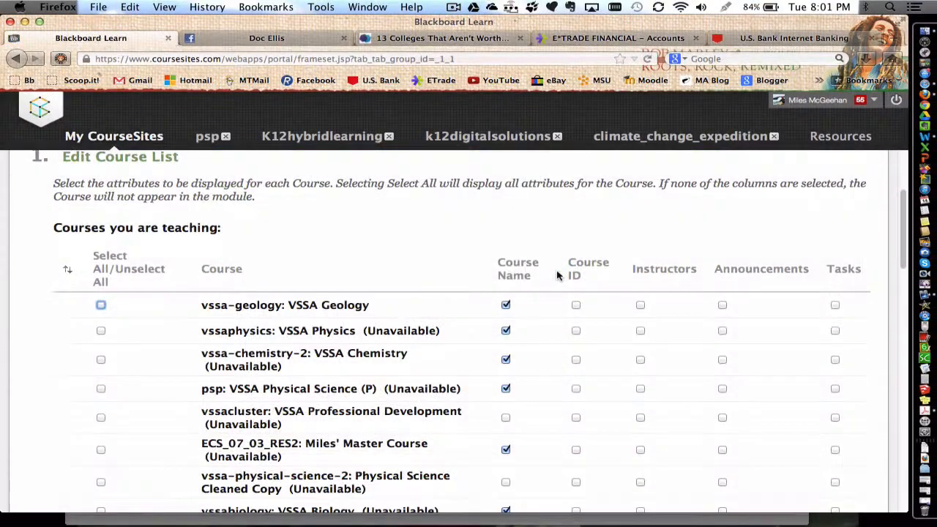
pyautogui.scroll(-2, 558, 273)
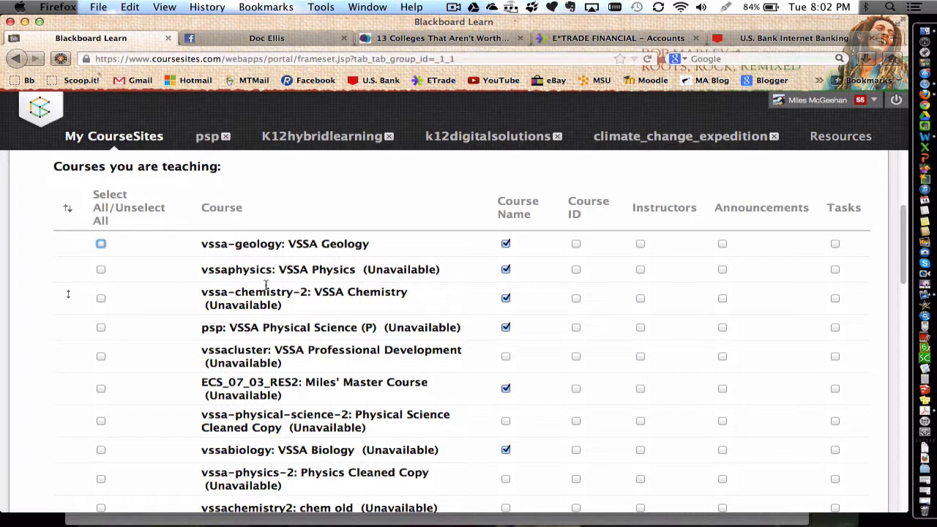
pyautogui.click(506, 270)
pyautogui.scroll(-10, 523, 272)
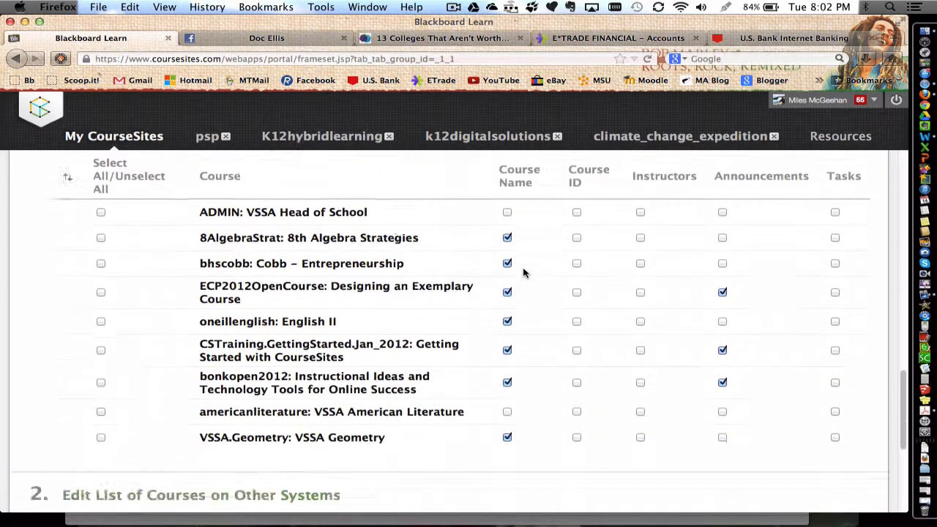
pyautogui.scroll(-4, 523, 270)
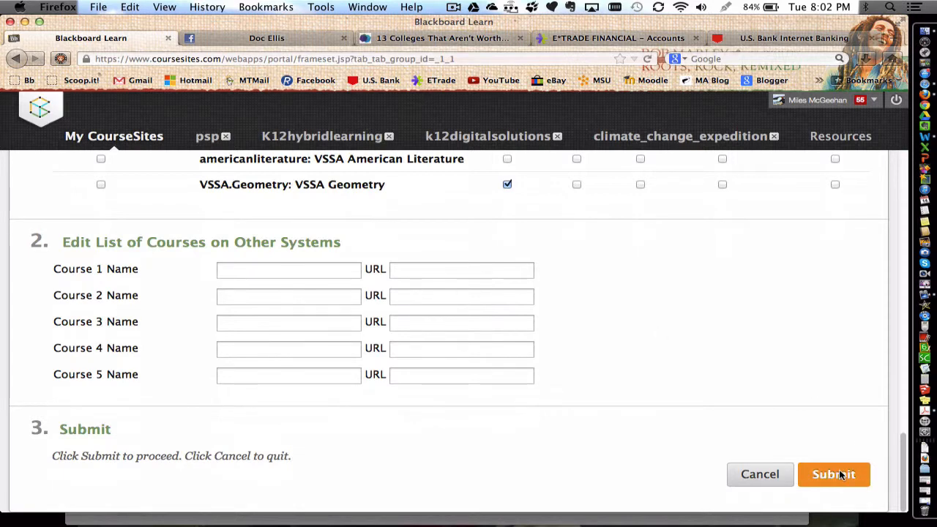
pyautogui.click(842, 476)
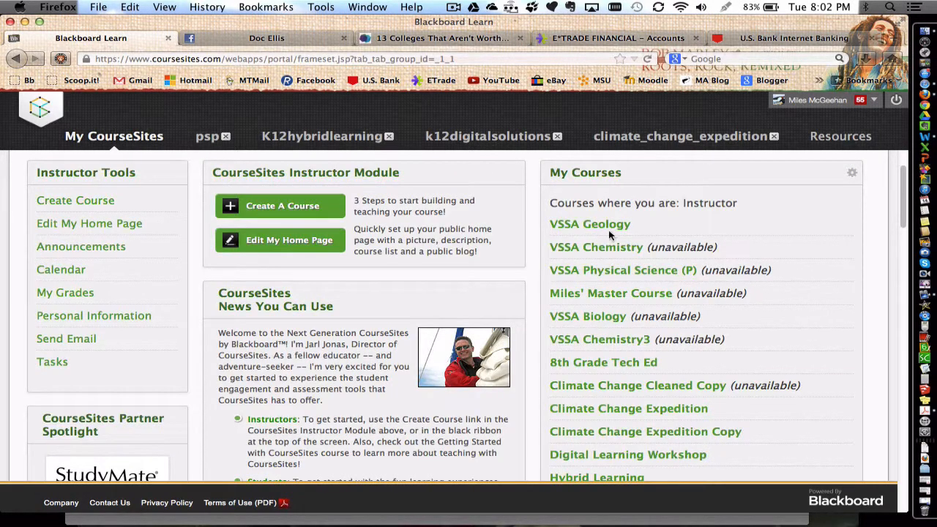